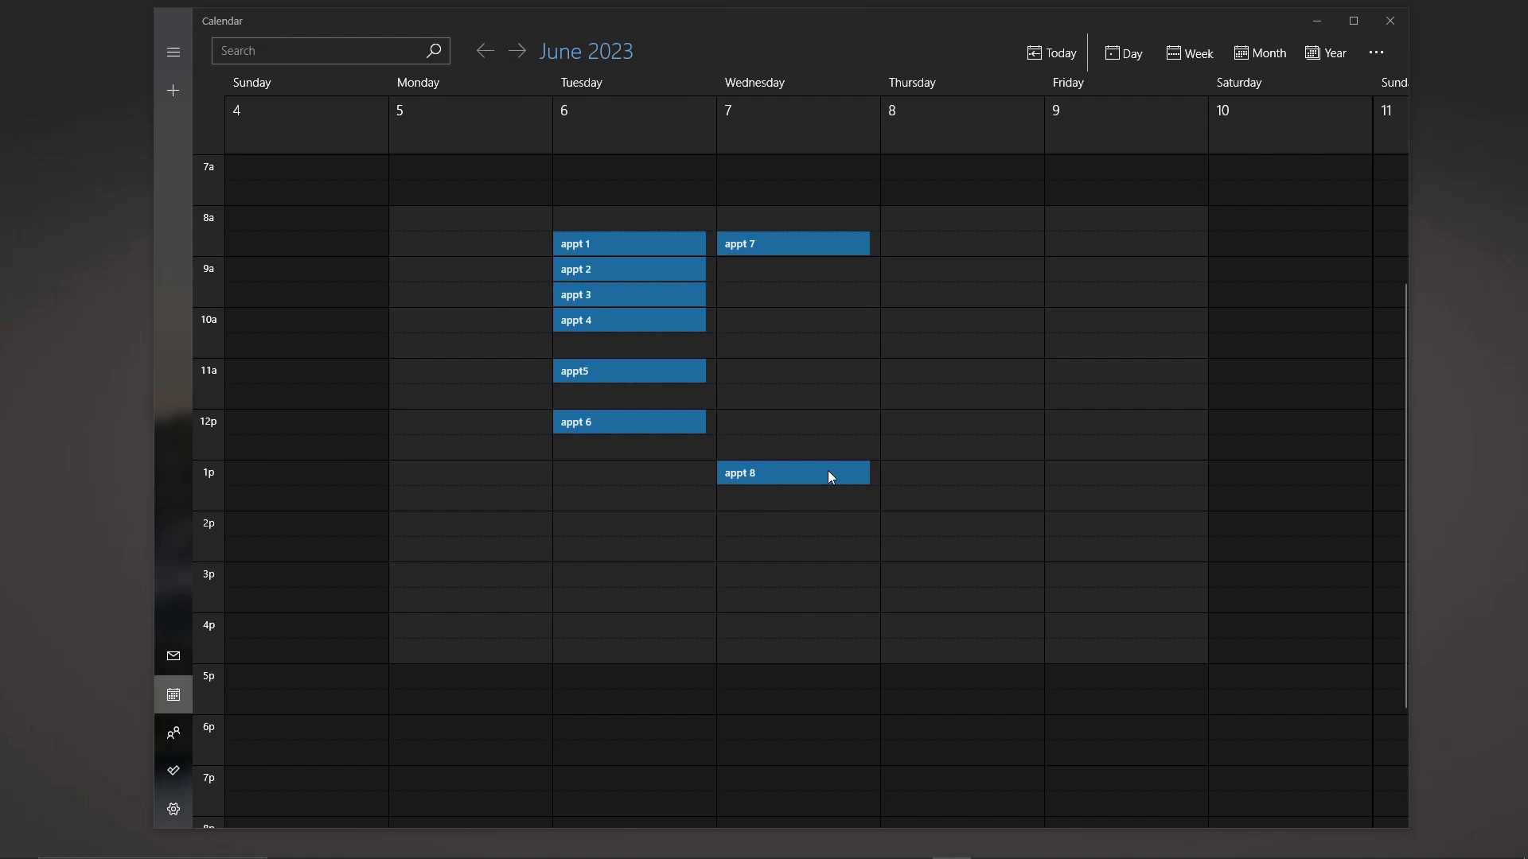
- Move appt 1 from Tuesday to Friday, June 9, at 9 AM
{"action": "left_click", "coordinate": [605, 245]}
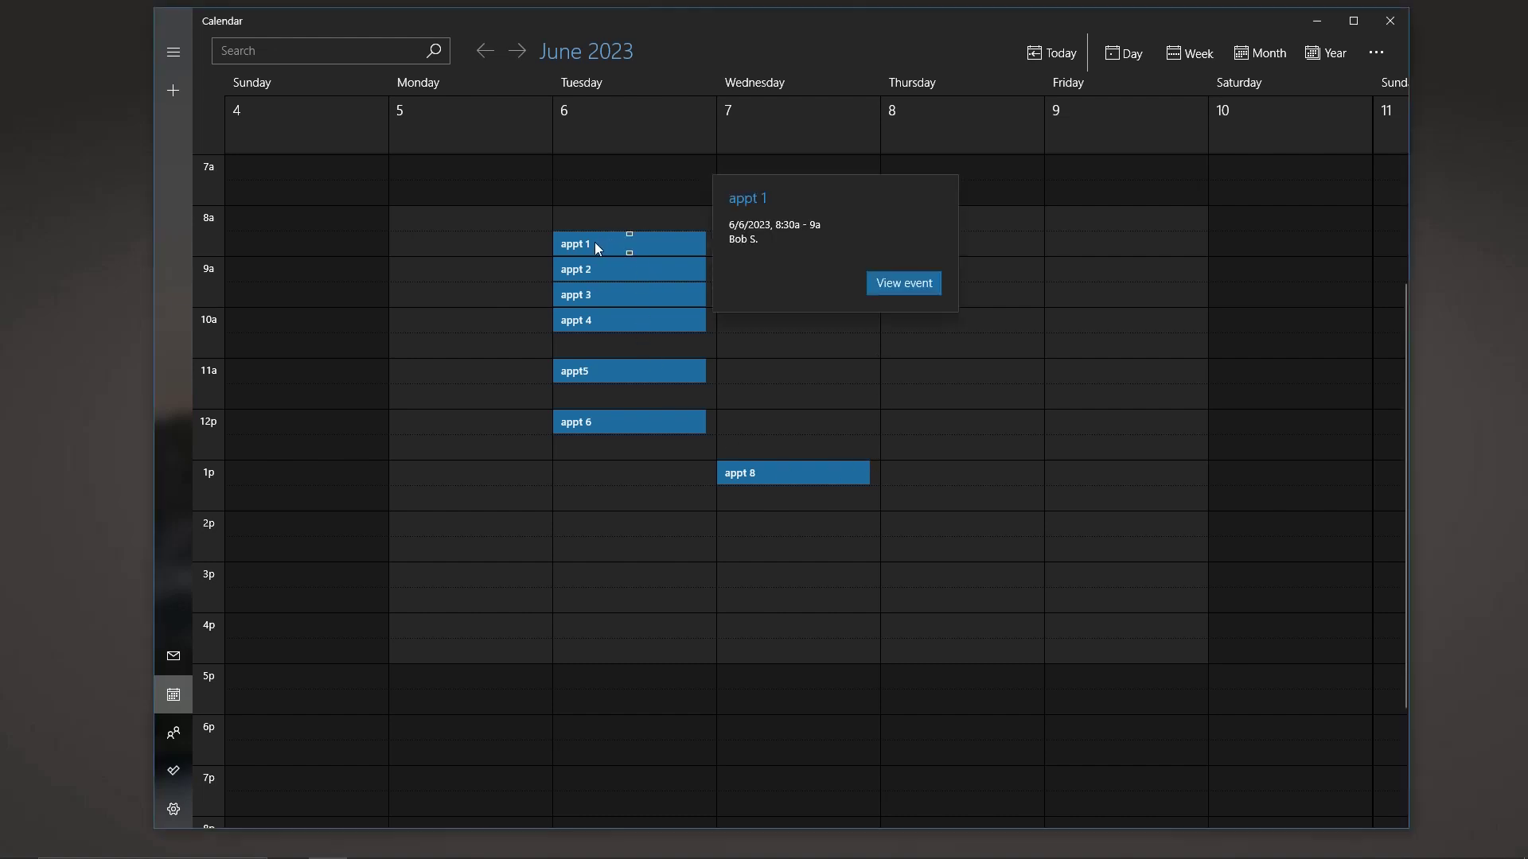
{"action": "left_click", "coordinate": [627, 248]}
{"action": "left_click_drag", "start_coordinate": [628, 249], "coordinate": [1093, 273]}
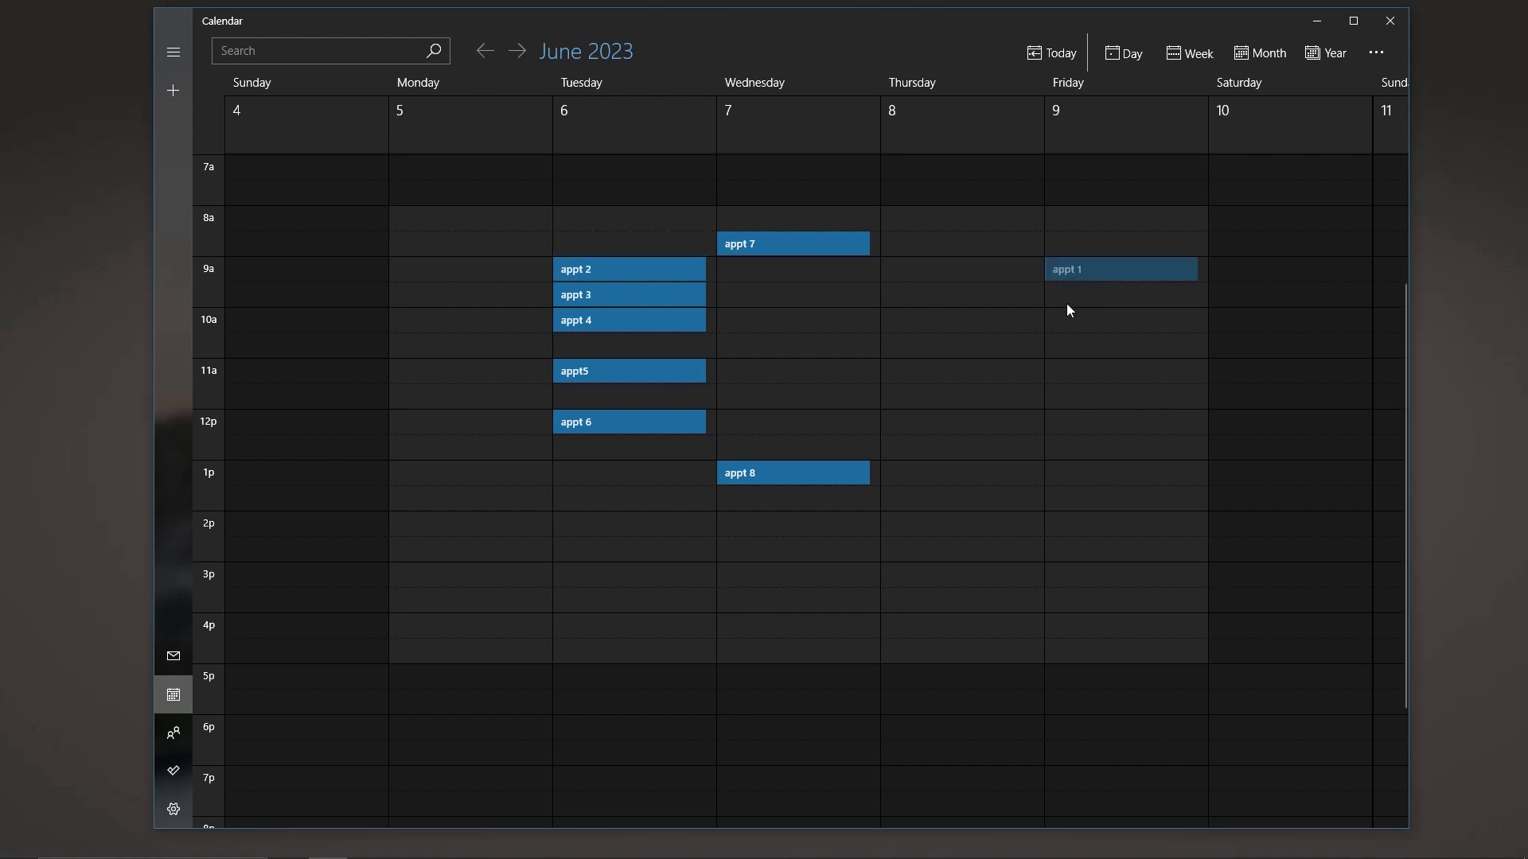
- View the full details of appt 2 and the summaries of appt 4 and the moved appt 1
{"action": "double_click", "coordinate": [657, 269]}
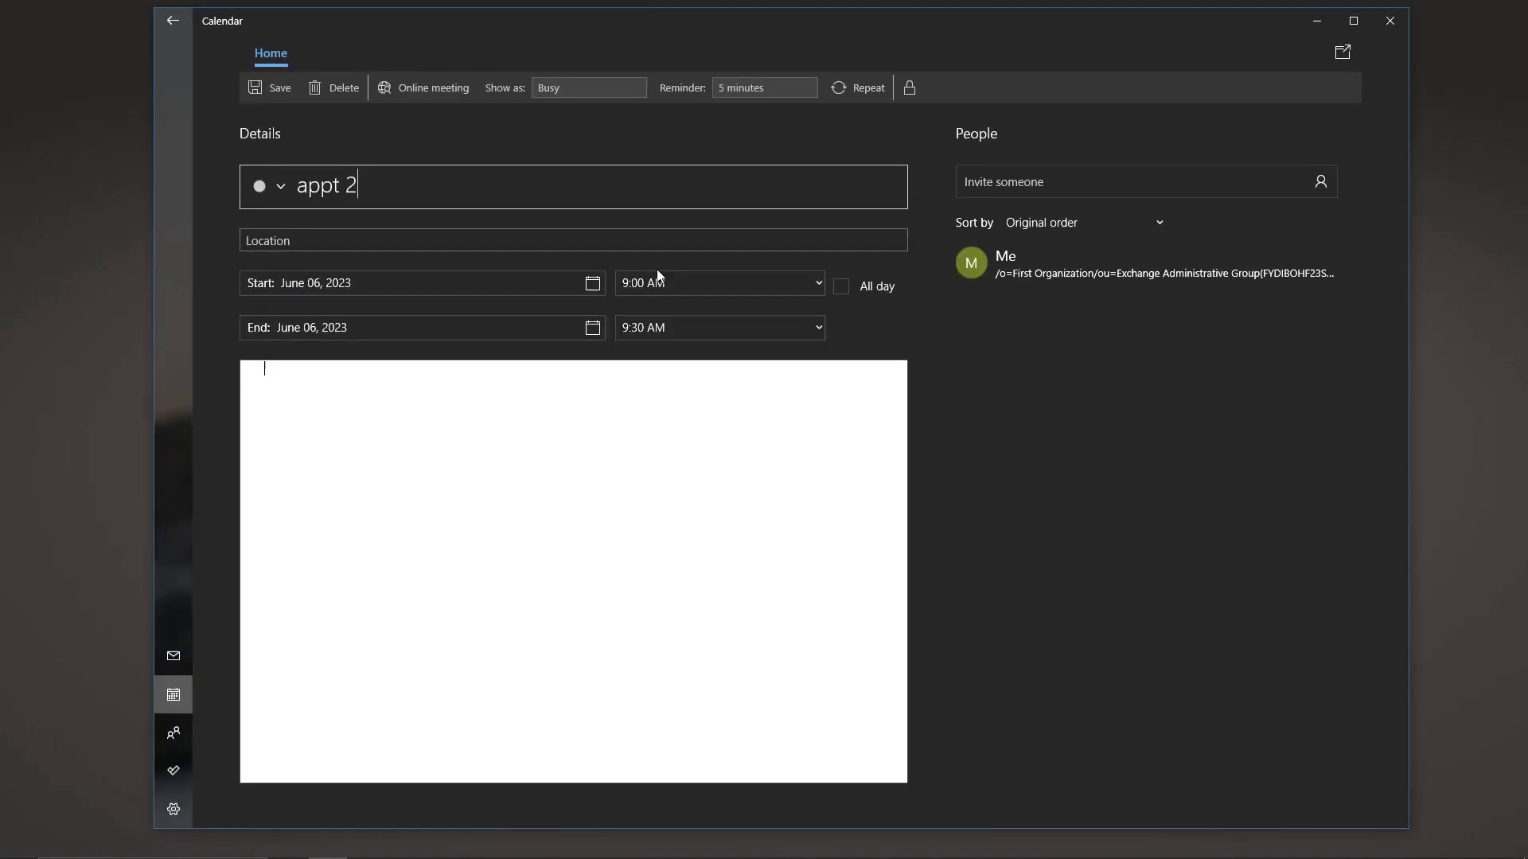
{"action": "left_click", "coordinate": [172, 21]}
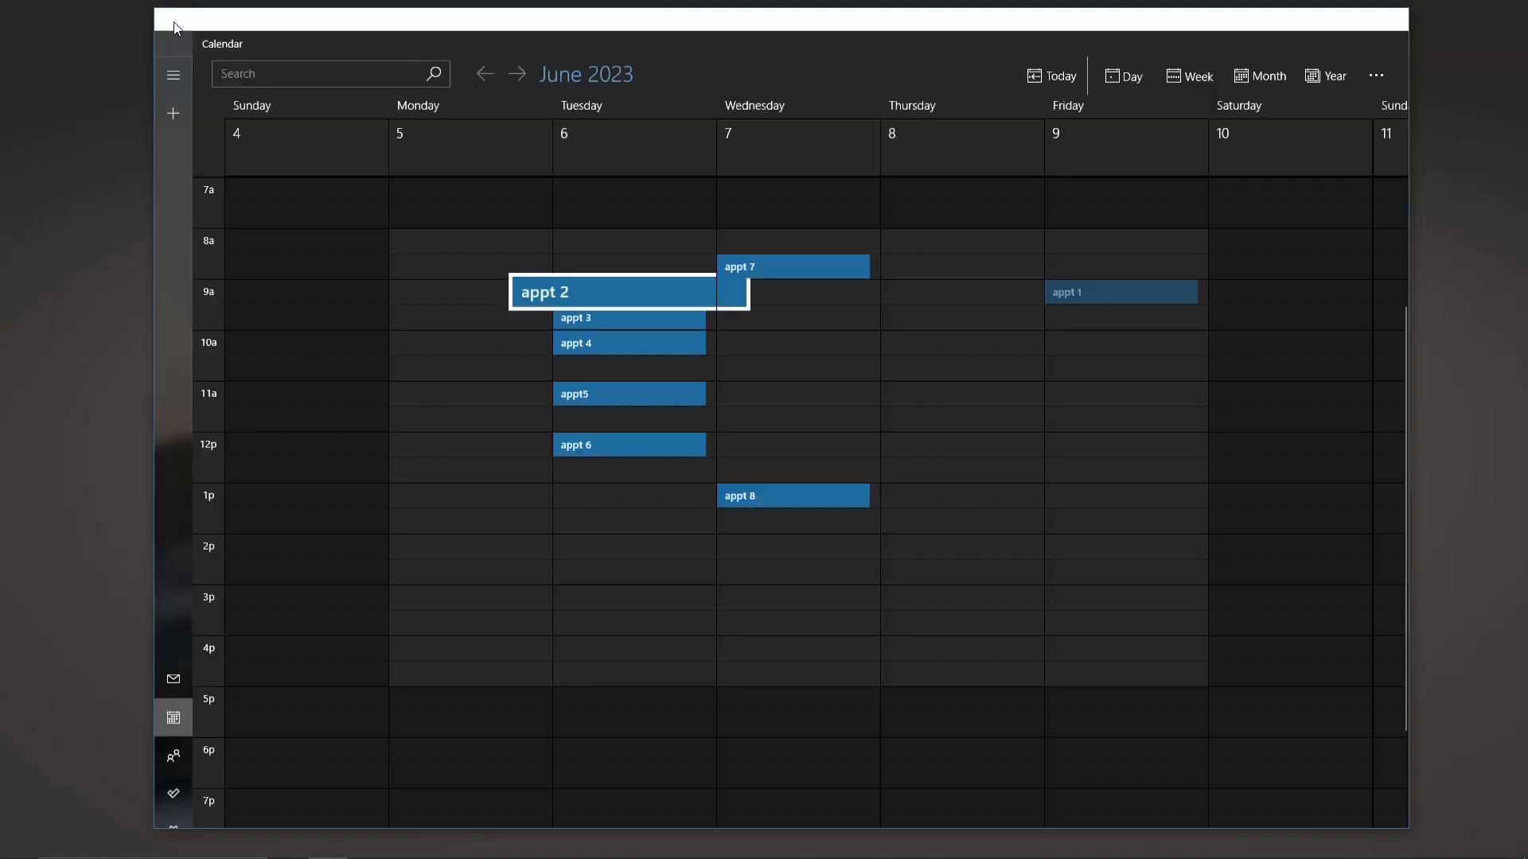
{"action": "left_click", "coordinate": [574, 321]}
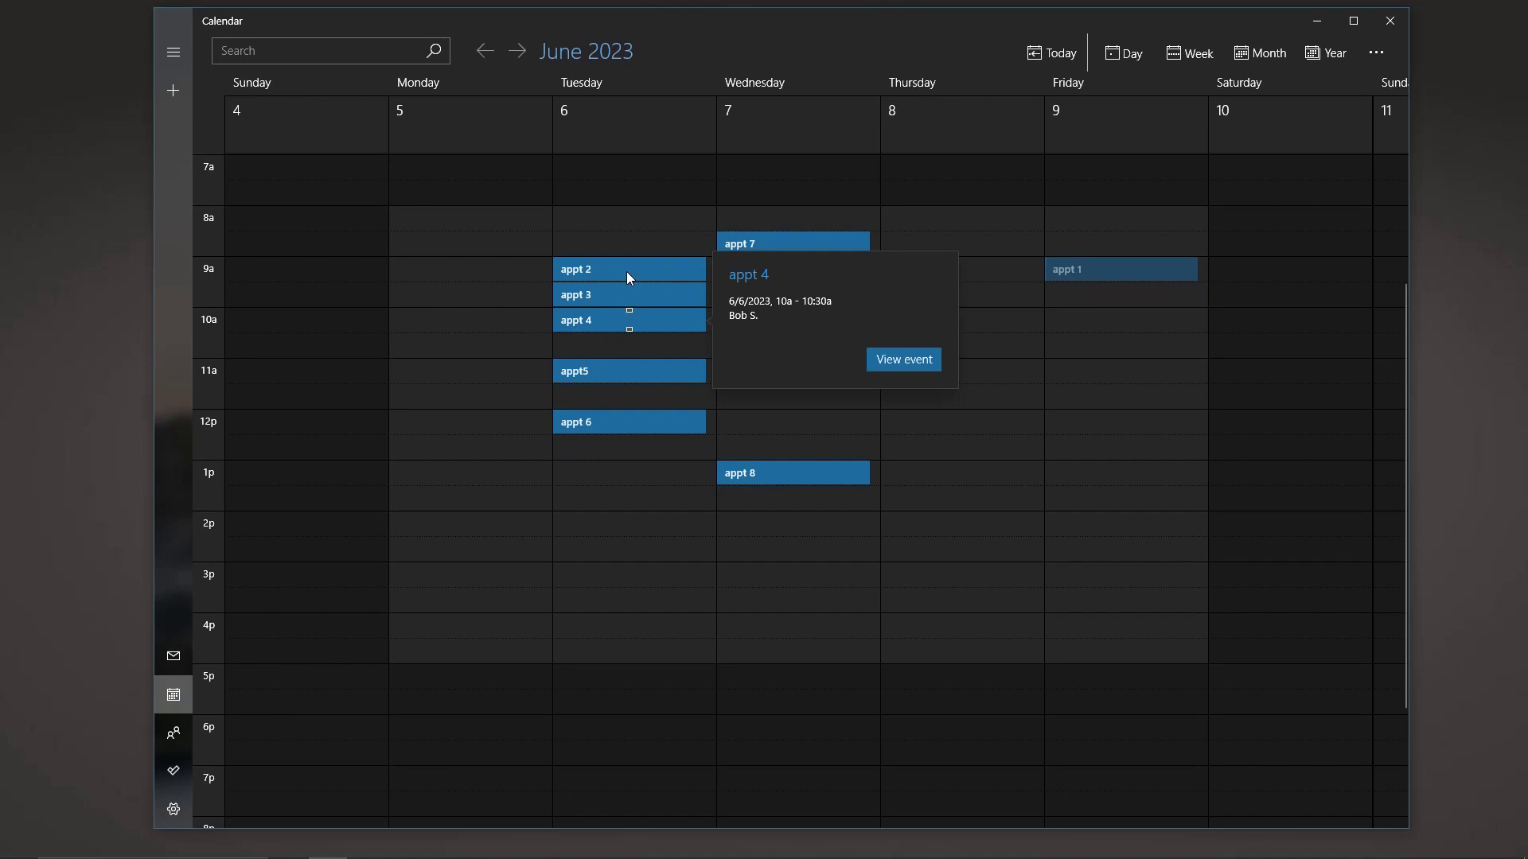
{"action": "left_click", "coordinate": [1106, 271]}
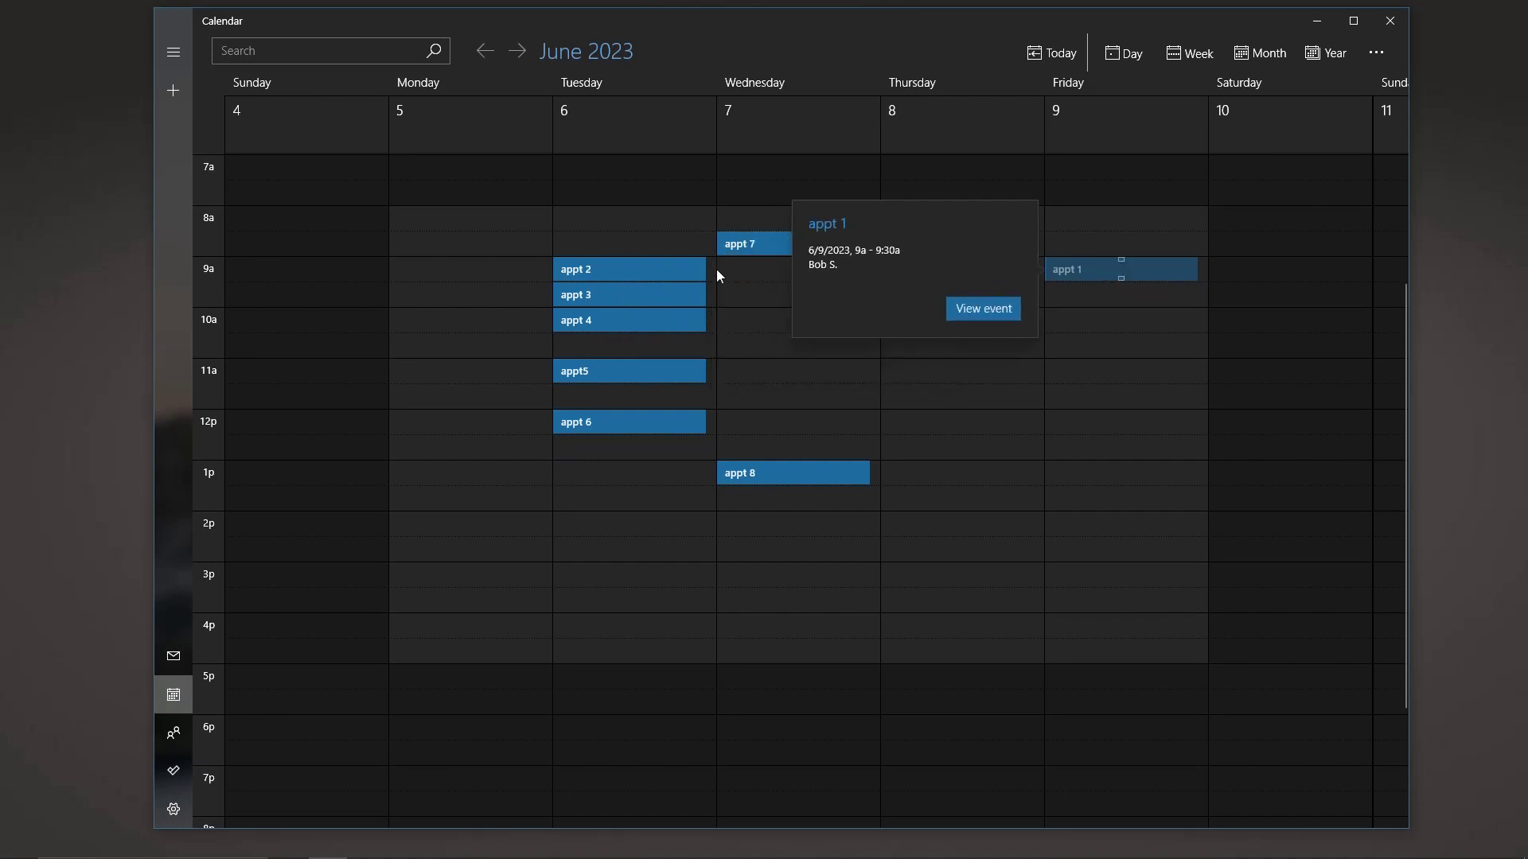
{"action": "key", "text": "Escape"}
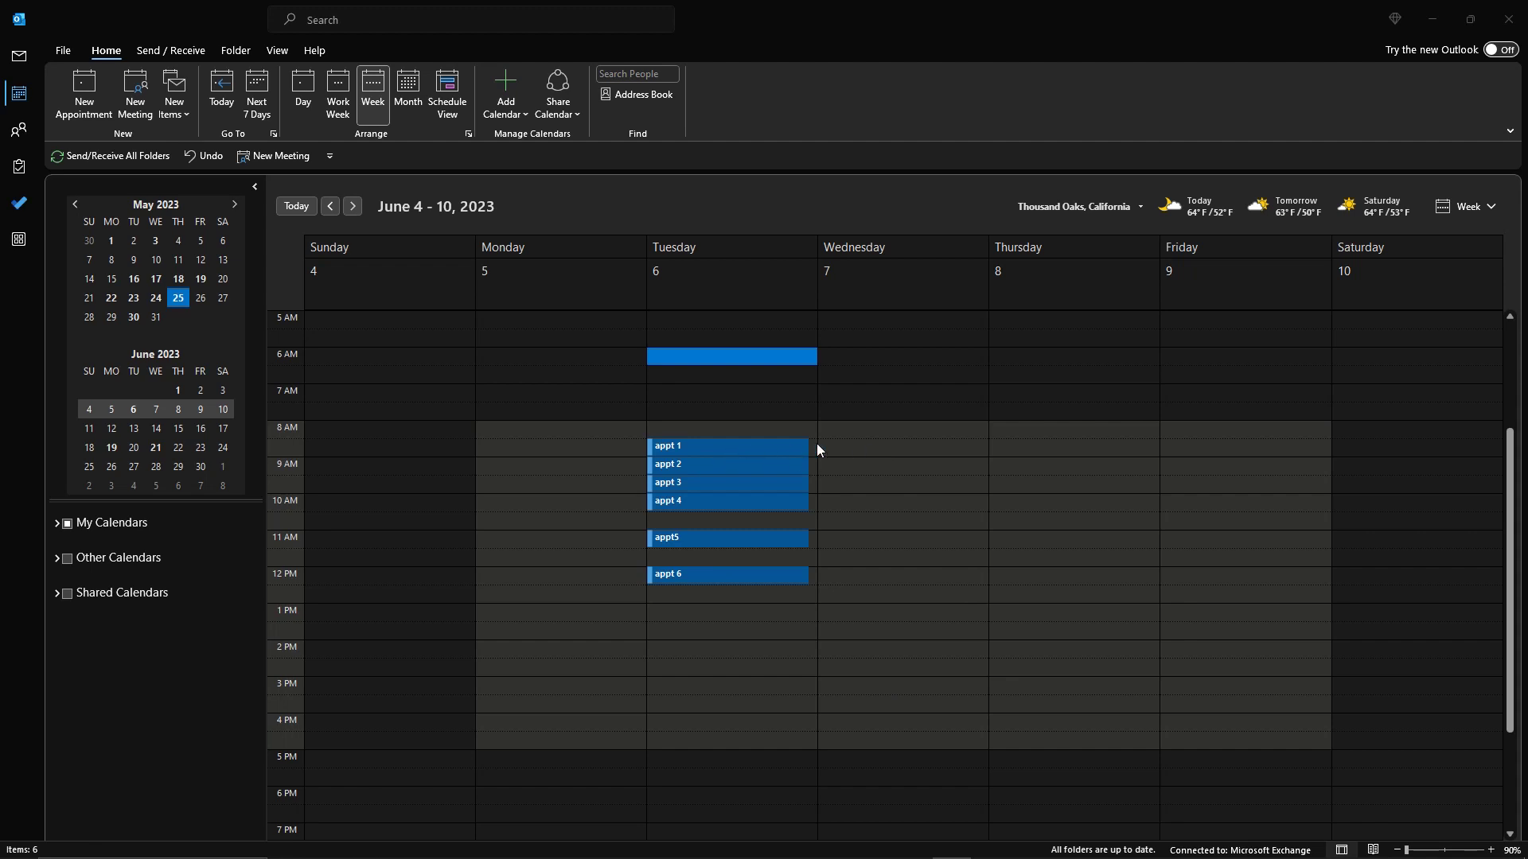
- In the Outlook calendar, add half-hour appointments on Wednesday, June 7: appt 7 at 8:30 AM and appt 8 at 1 PM
{"action": "left_click", "coordinate": [867, 453]}
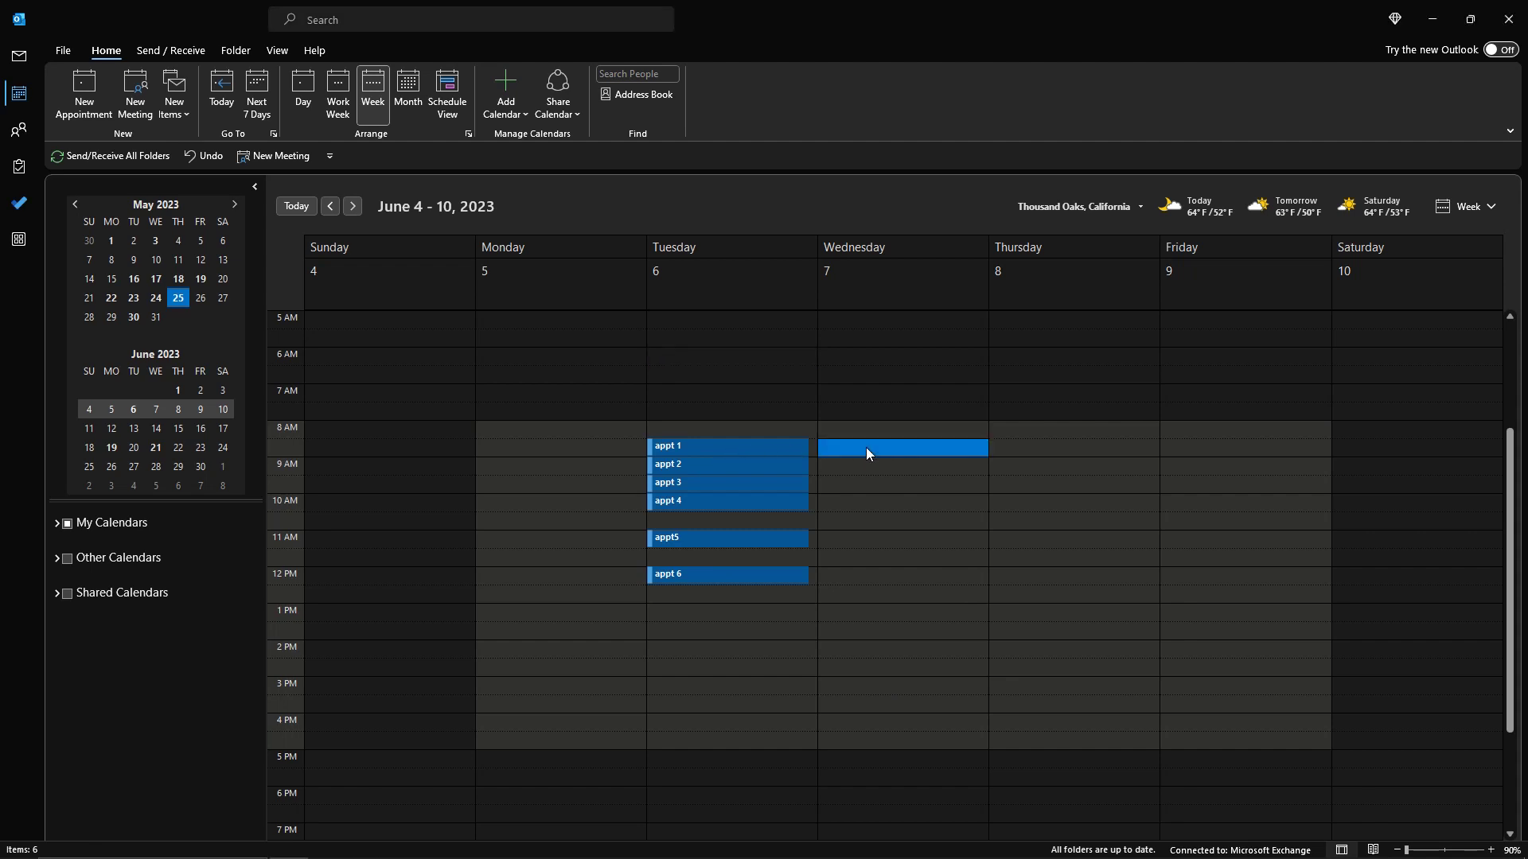
{"action": "type", "text": "appt 7"}
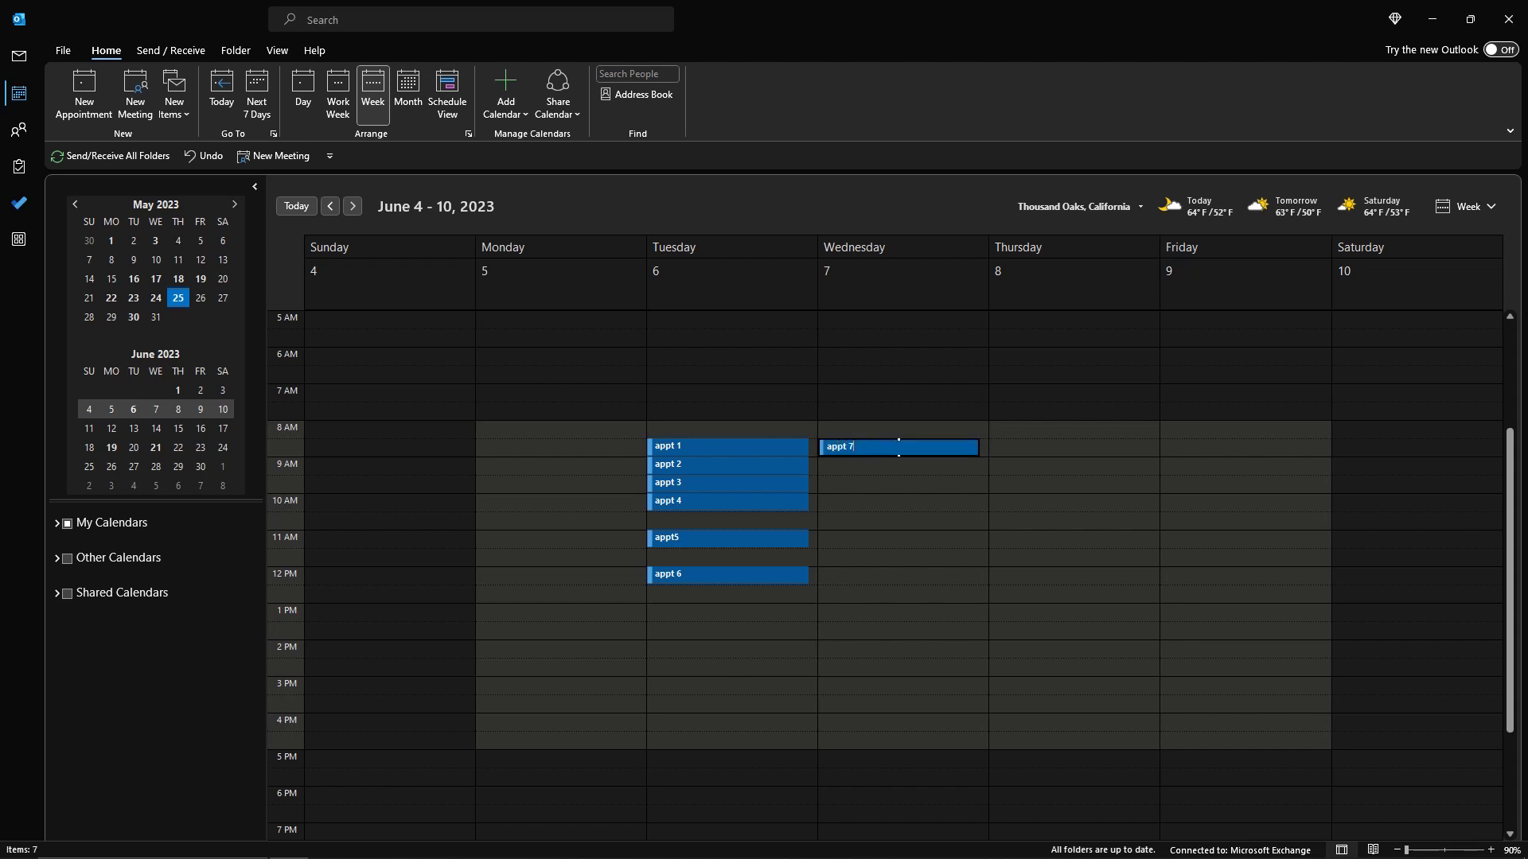
{"action": "key", "text": "Return"}
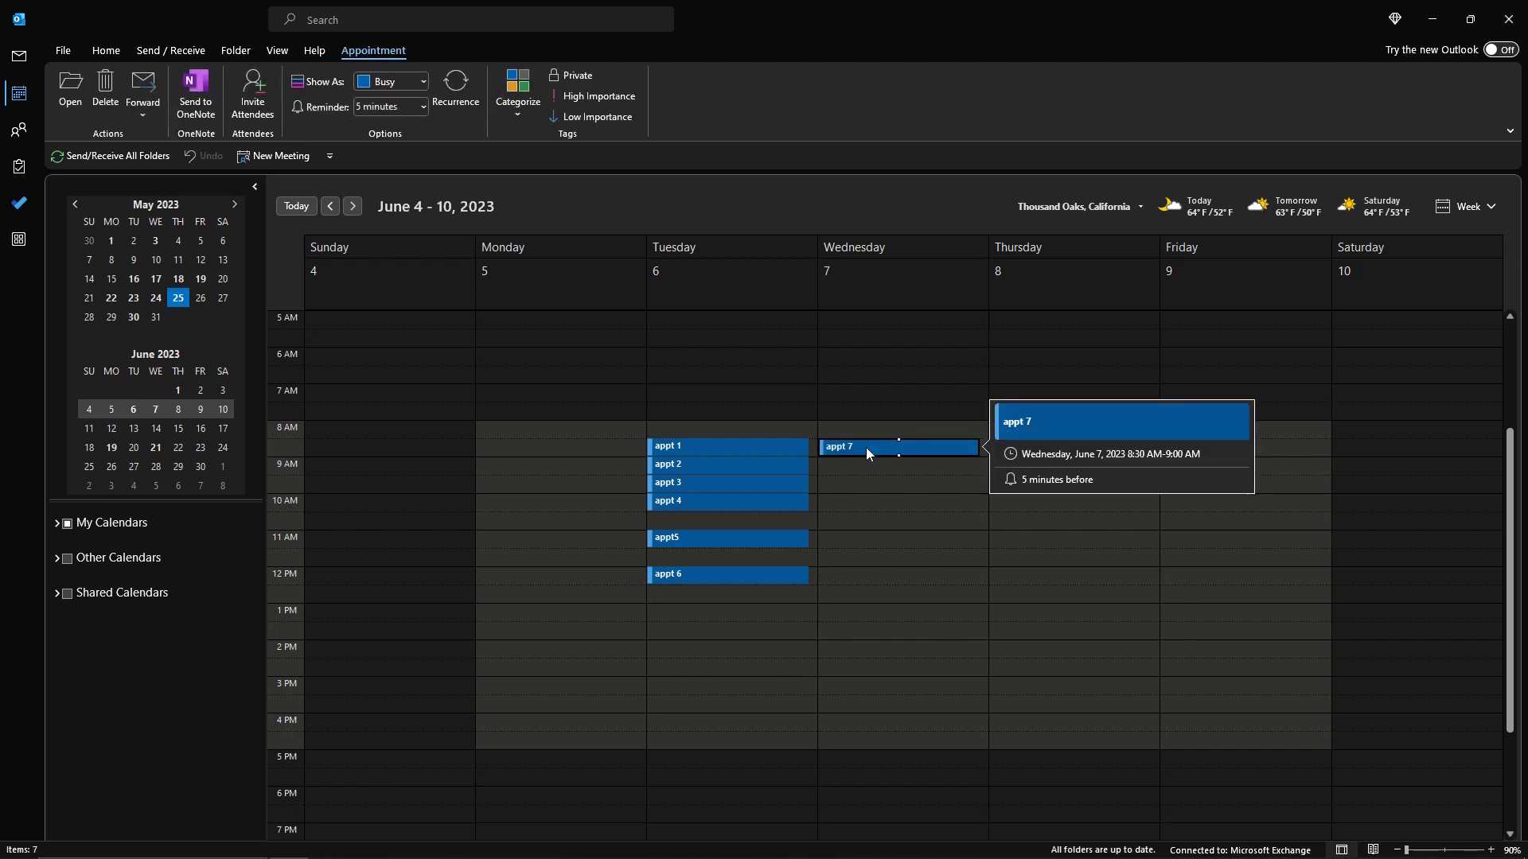
{"action": "left_click", "coordinate": [847, 612]}
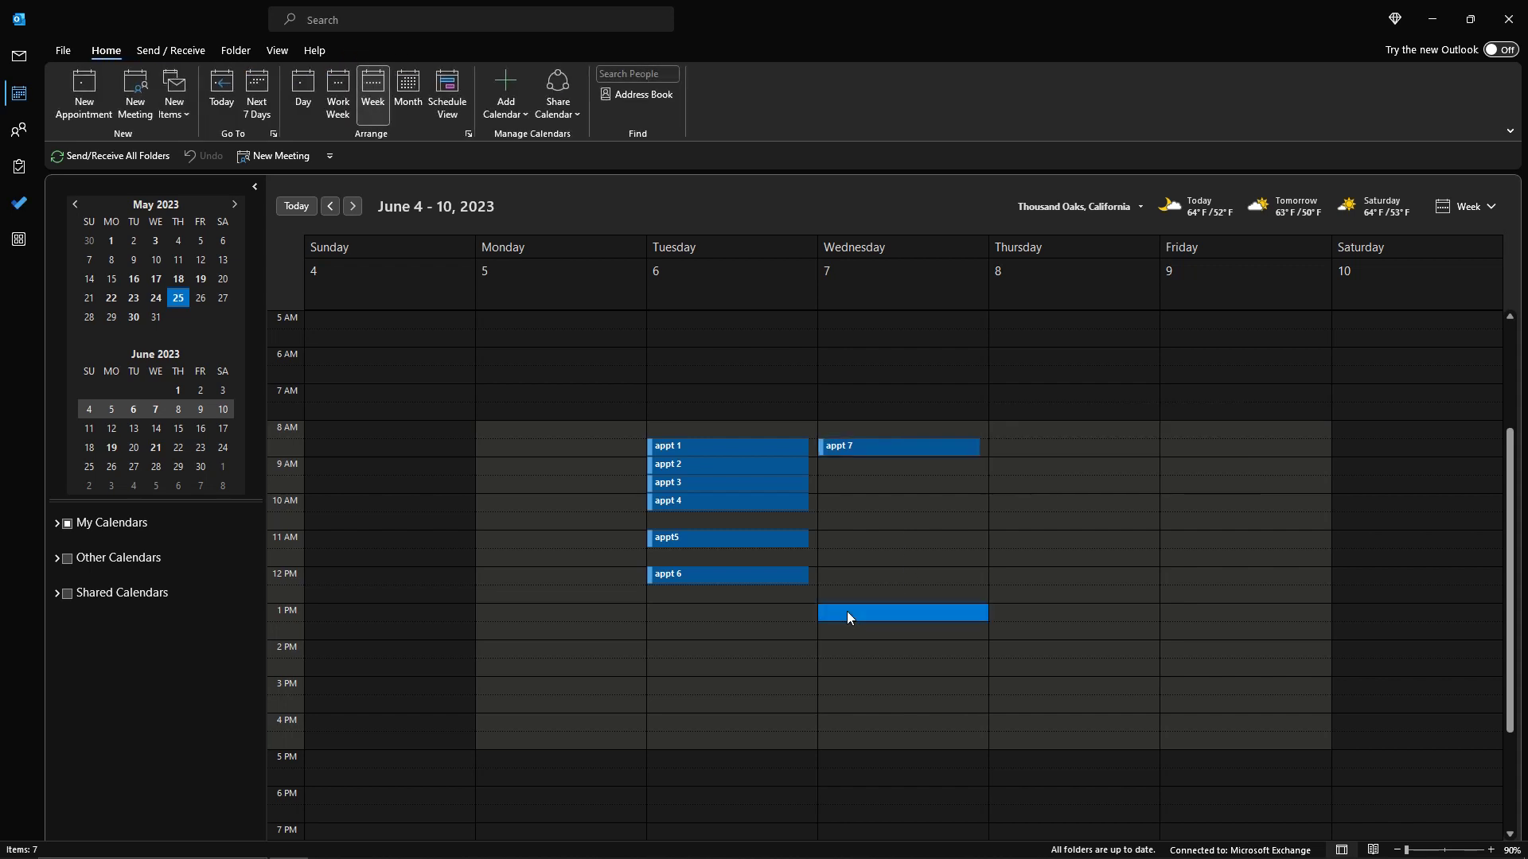
{"action": "type", "text": "app"}
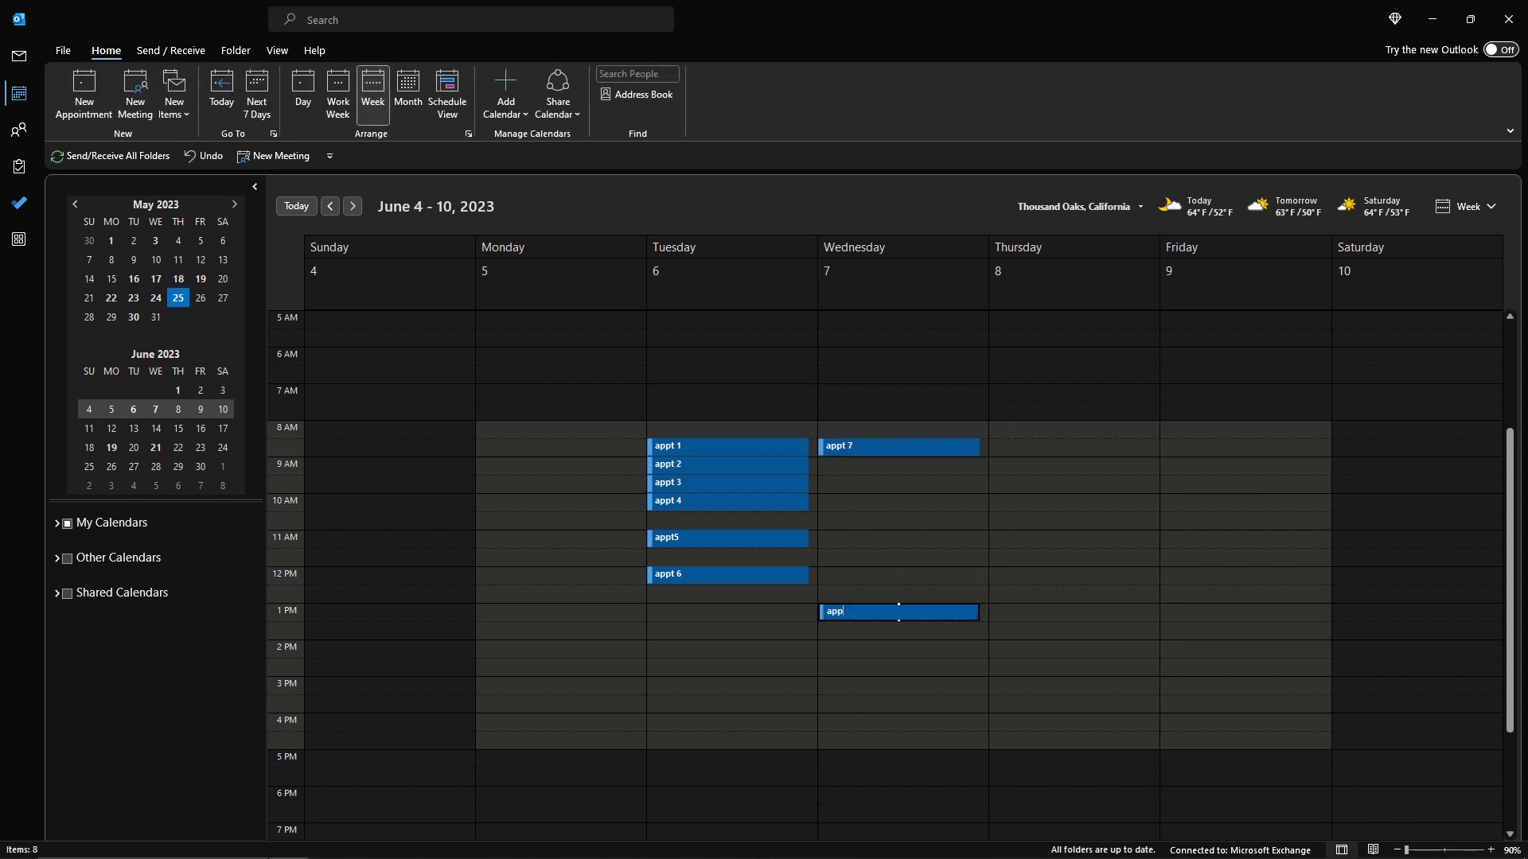
{"action": "type", "text": "t 8"}
{"action": "key", "text": "Return"}
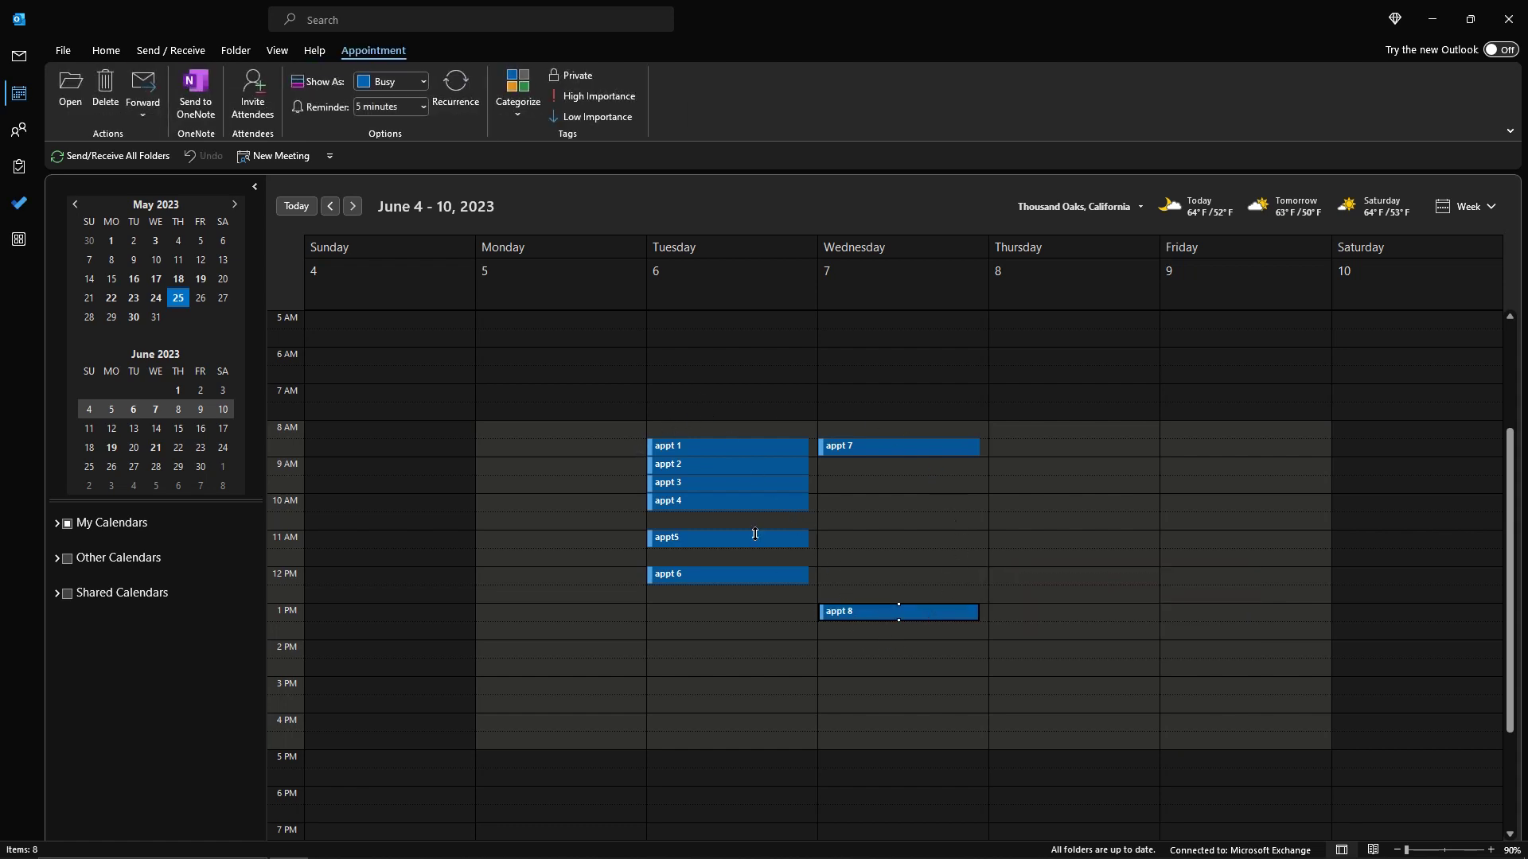
- Move Tuesday's six appointments, appt 1 through appt 6, together to the same times on Friday, June 9
{"action": "left_click", "coordinate": [703, 452]}
{"action": "left_click", "coordinate": [1114, 574]}
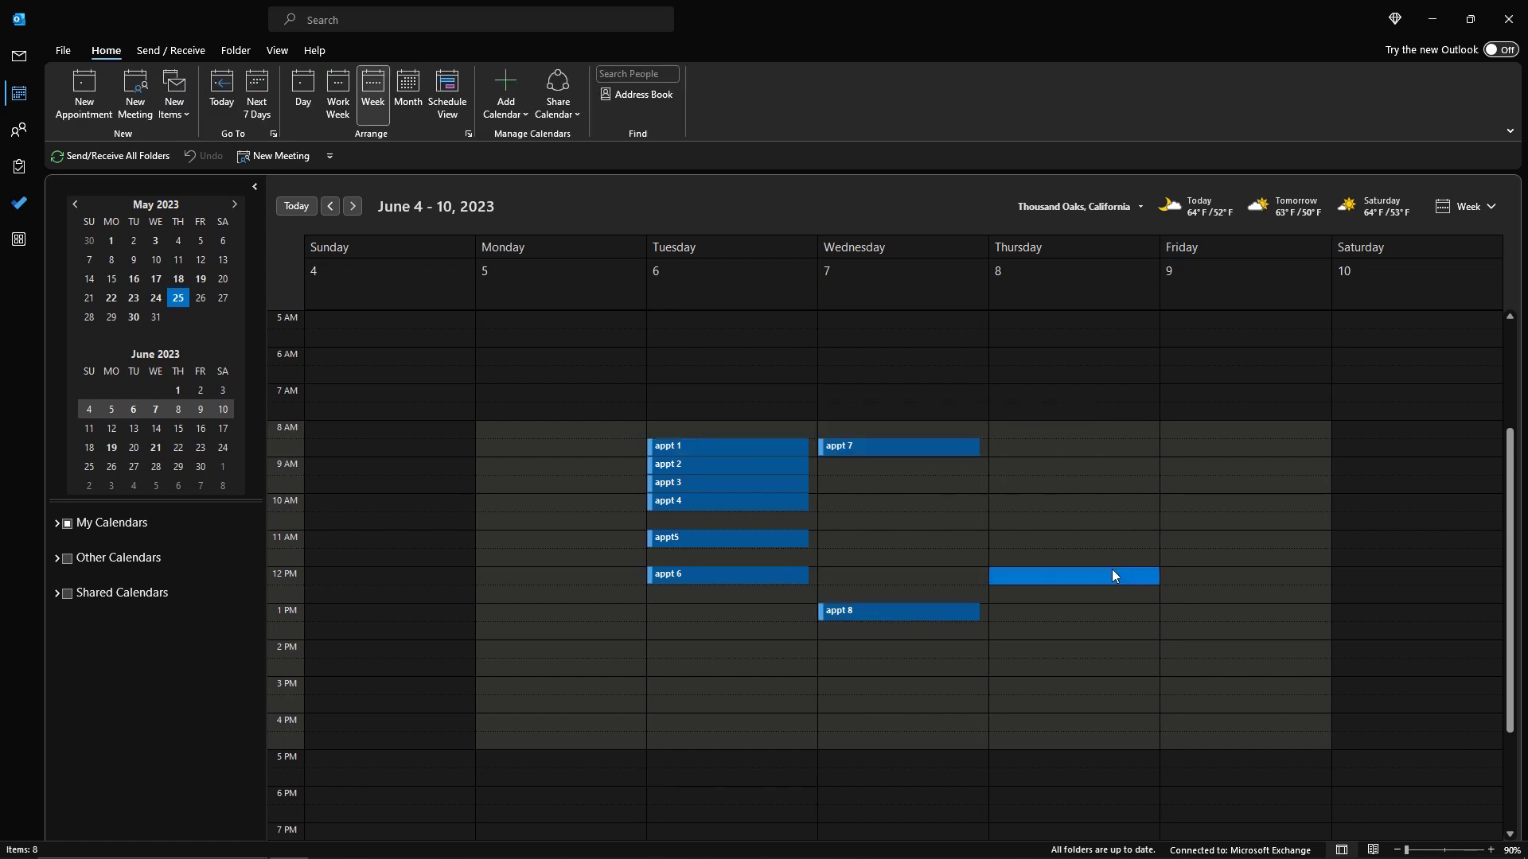
{"action": "mouse_move", "coordinate": [685, 448]}
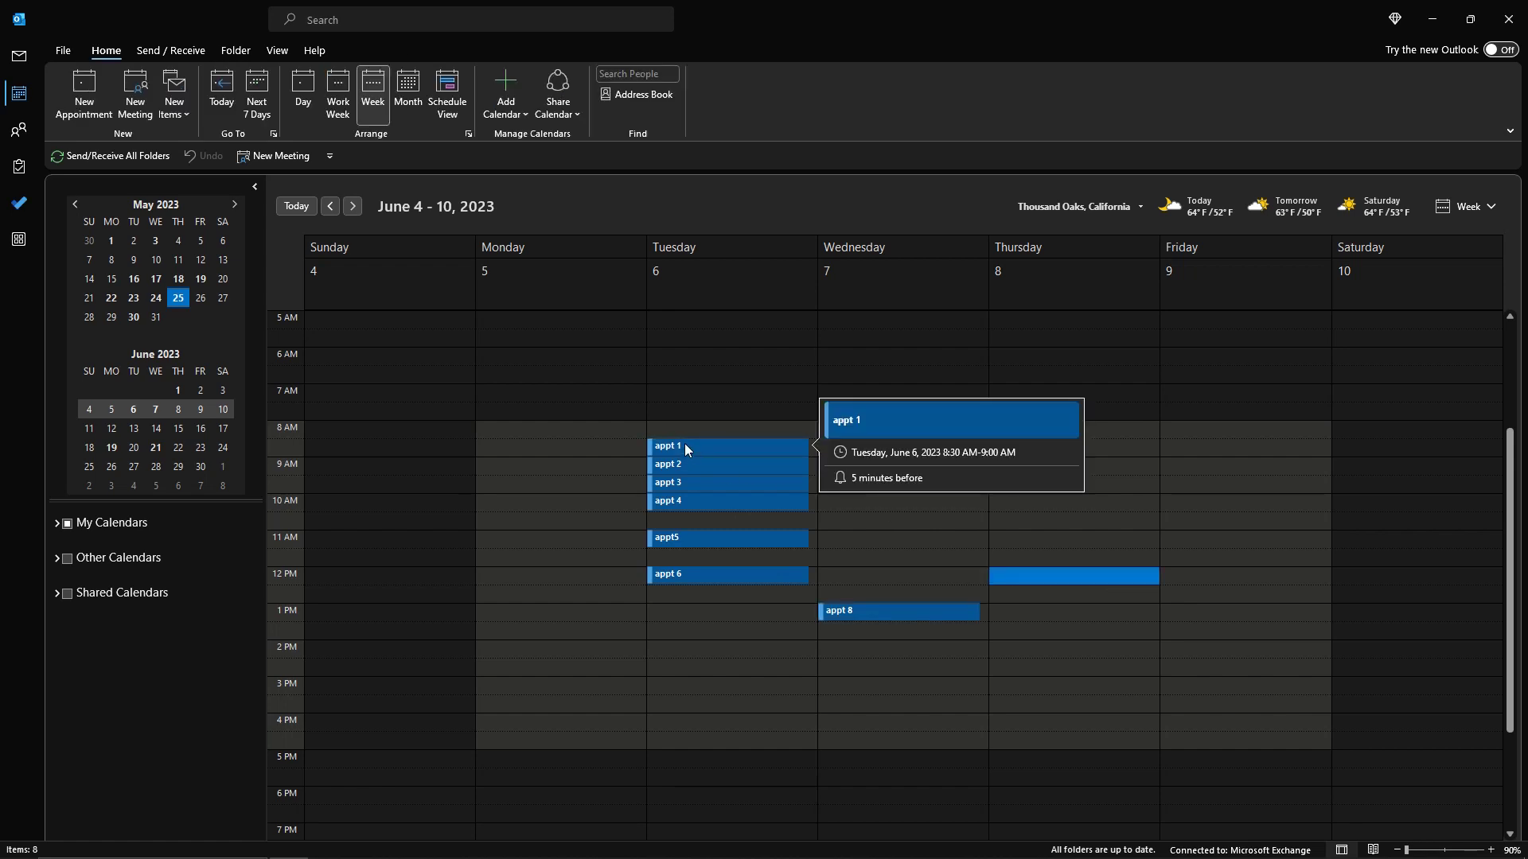
{"action": "left_click", "coordinate": [684, 442]}
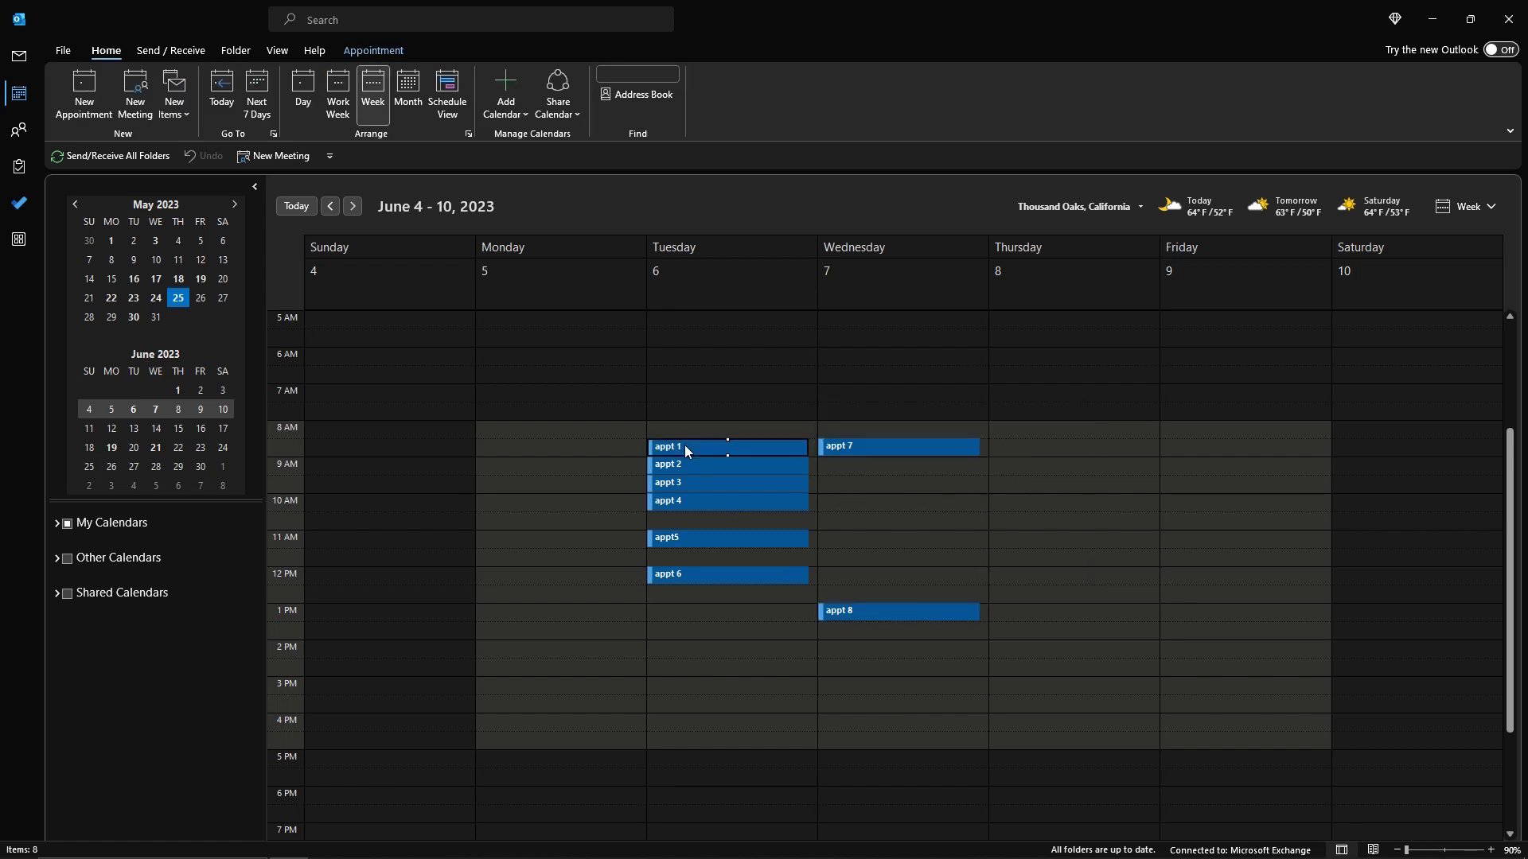
{"action": "left_click", "coordinate": [692, 500], "text": "ctrl"}
{"action": "left_click", "coordinate": [694, 485], "text": "ctrl"}
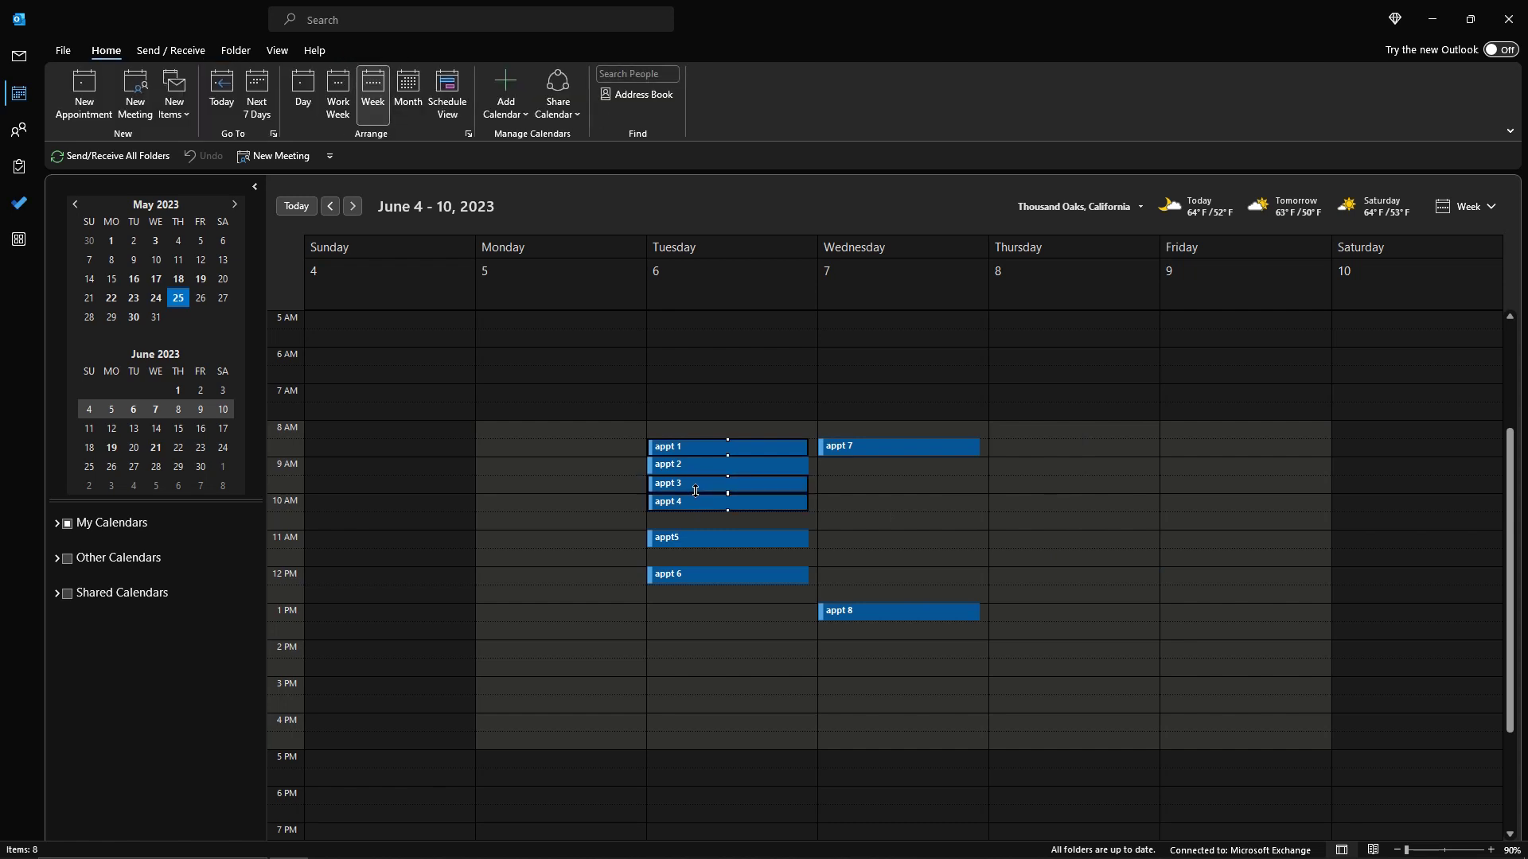
{"action": "left_click", "coordinate": [695, 470], "text": "ctrl"}
{"action": "left_click", "coordinate": [695, 538], "text": "ctrl"}
{"action": "left_click", "coordinate": [699, 576], "text": "ctrl"}
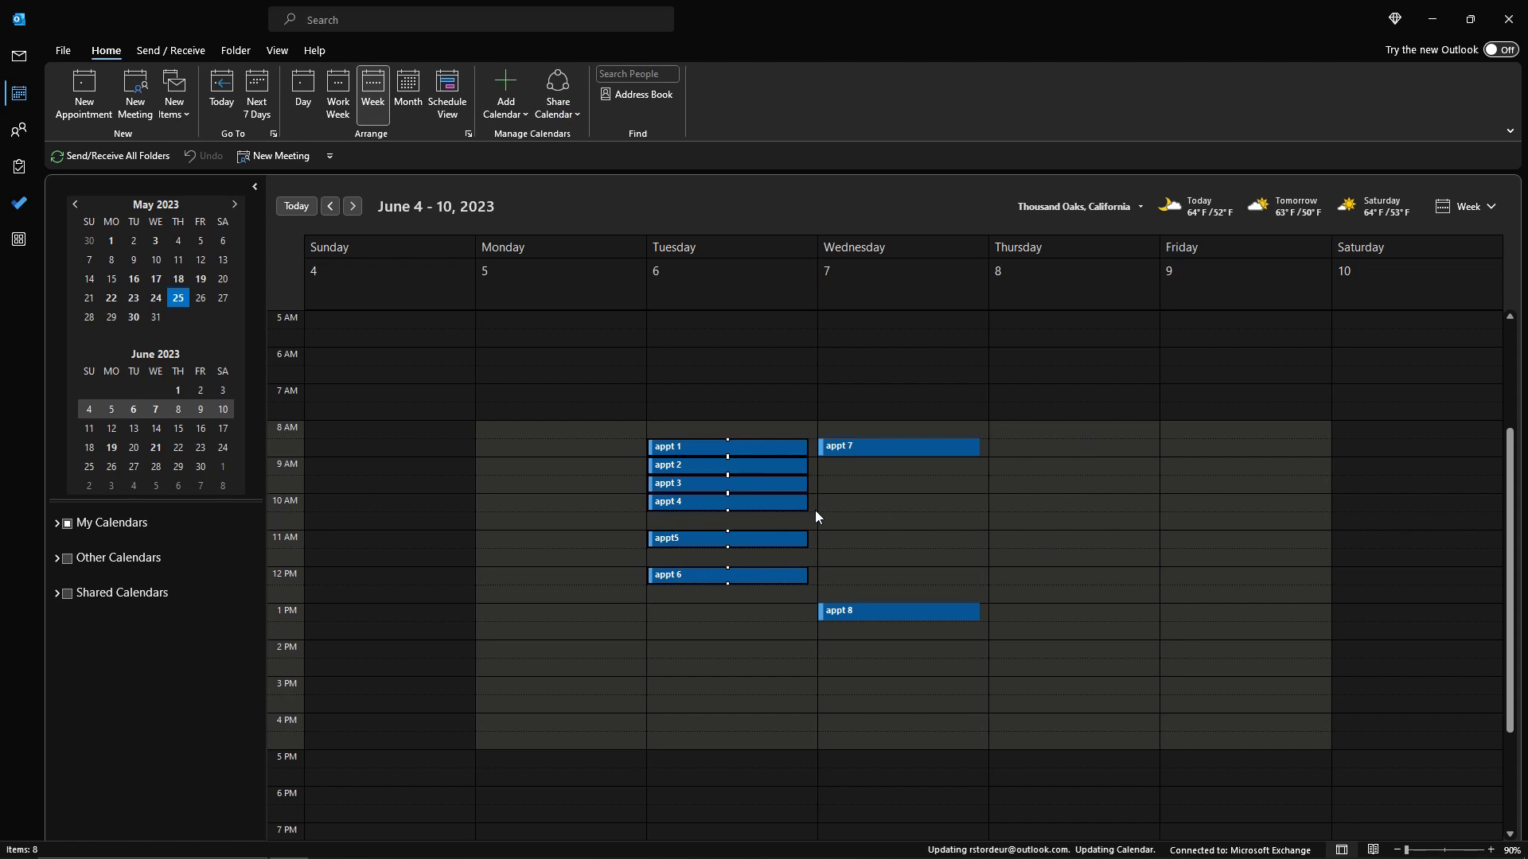
{"action": "mouse_move", "coordinate": [733, 457]}
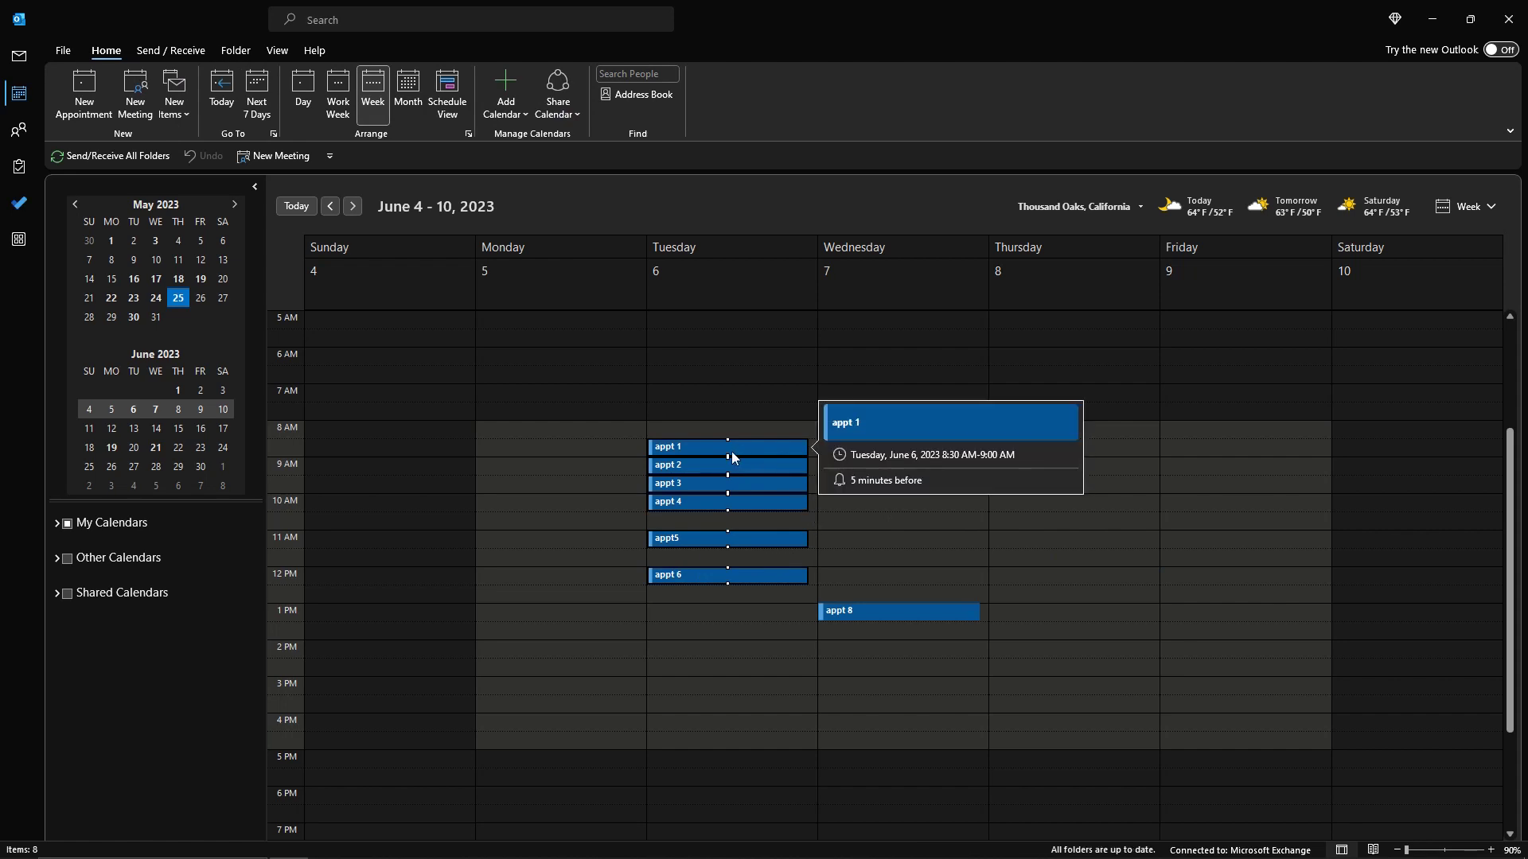
{"action": "left_click_drag", "start_coordinate": [736, 449], "coordinate": [1182, 456]}
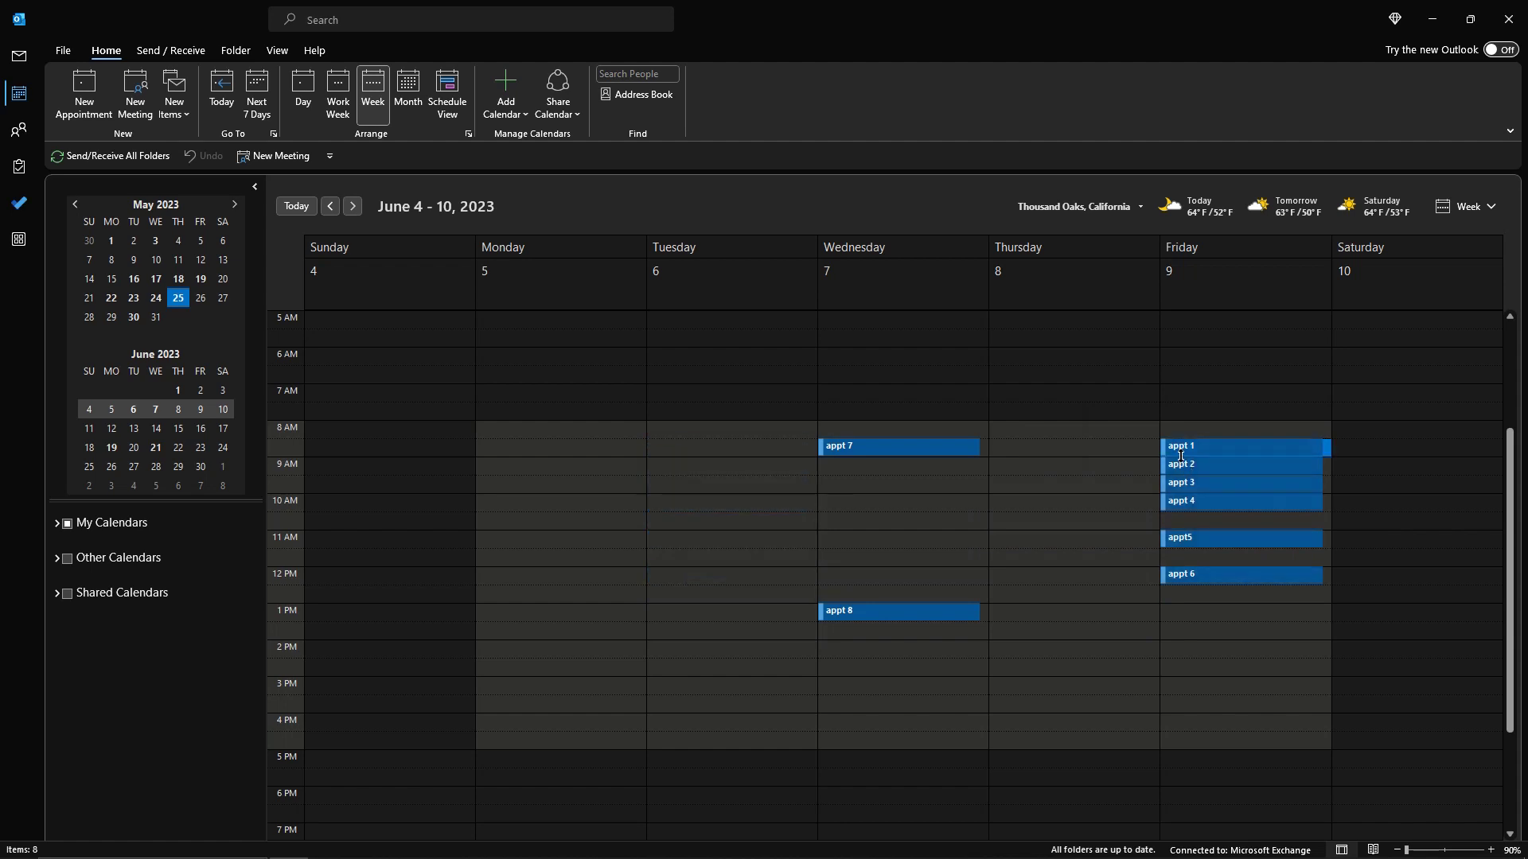
{"action": "left_click", "coordinate": [1209, 627]}
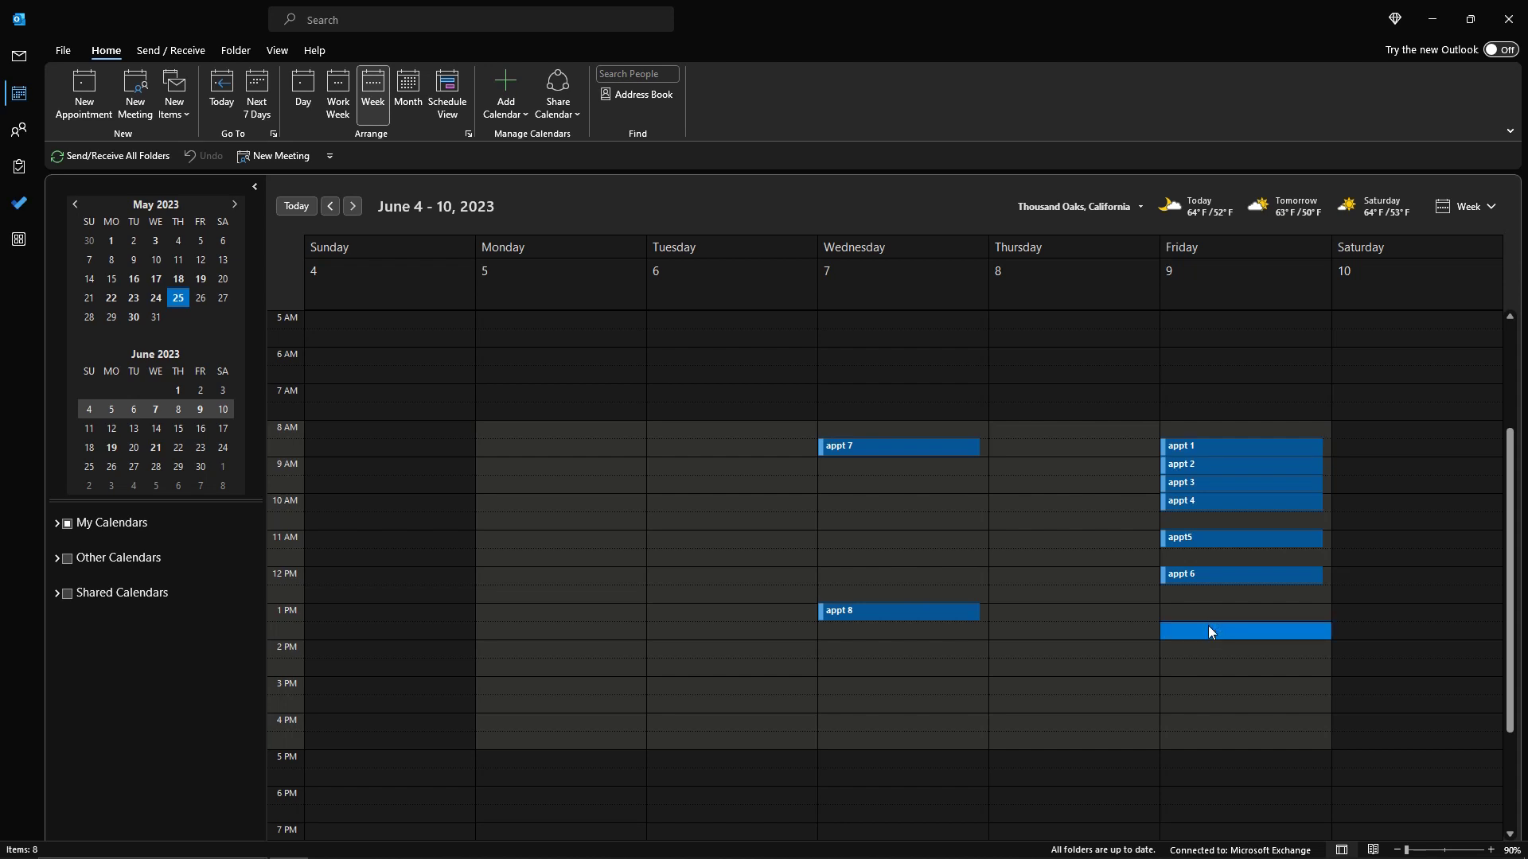
- Move the six Friday appointments together back to Tuesday, June 6, keeping their times
{"action": "mouse_move", "coordinate": [1191, 581]}
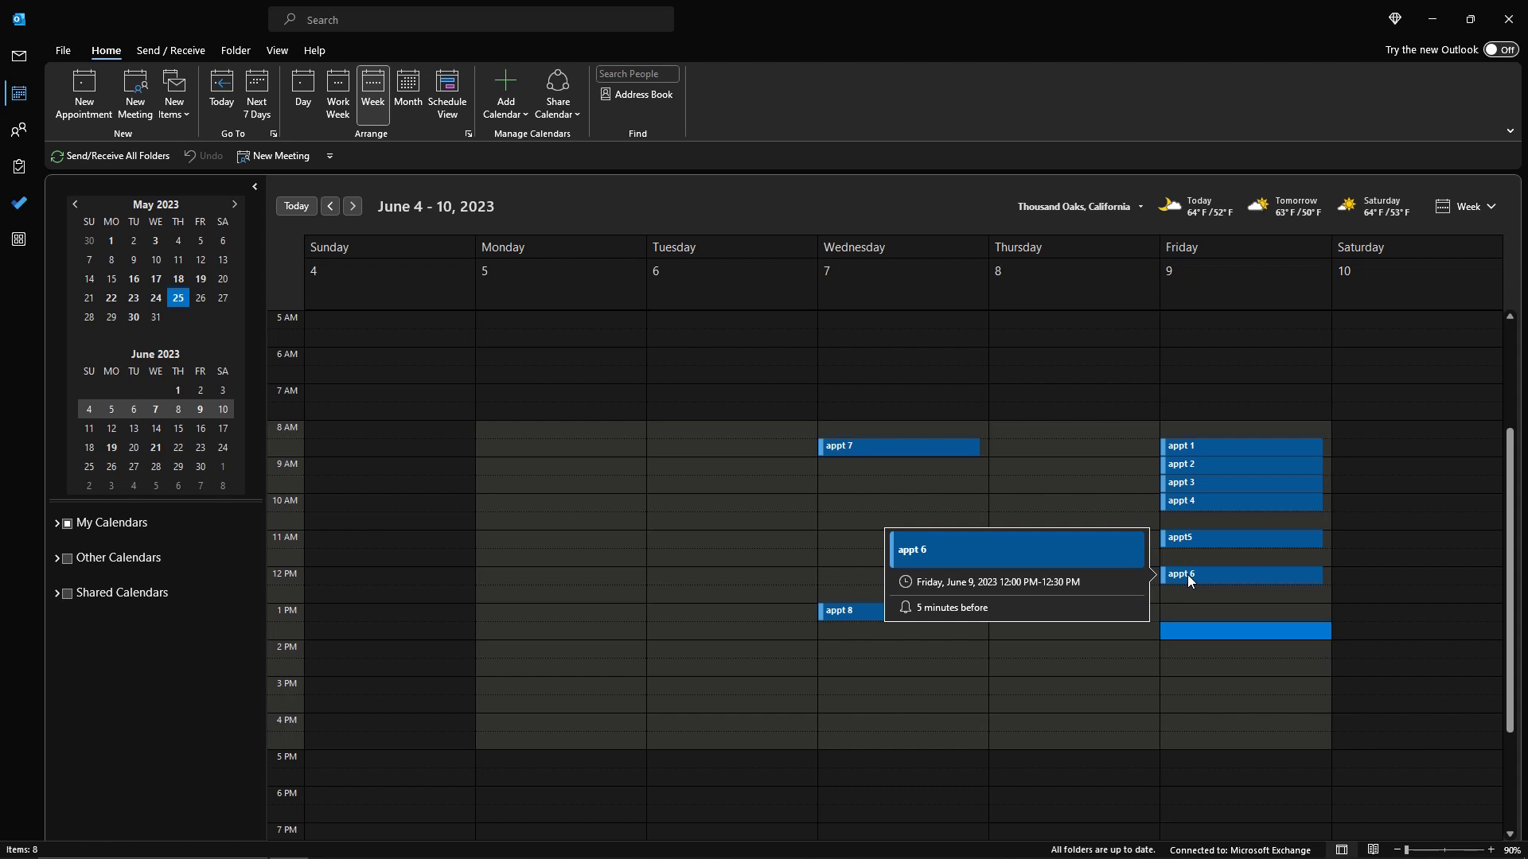
{"action": "left_click", "coordinate": [1191, 581]}
{"action": "left_click", "coordinate": [1195, 536], "text": "ctrl"}
{"action": "left_click", "coordinate": [1208, 498], "text": "ctrl"}
{"action": "left_click", "coordinate": [1209, 486], "text": "ctrl"}
{"action": "left_click", "coordinate": [1214, 466], "text": "ctrl"}
{"action": "left_click", "coordinate": [1217, 451], "text": "ctrl"}
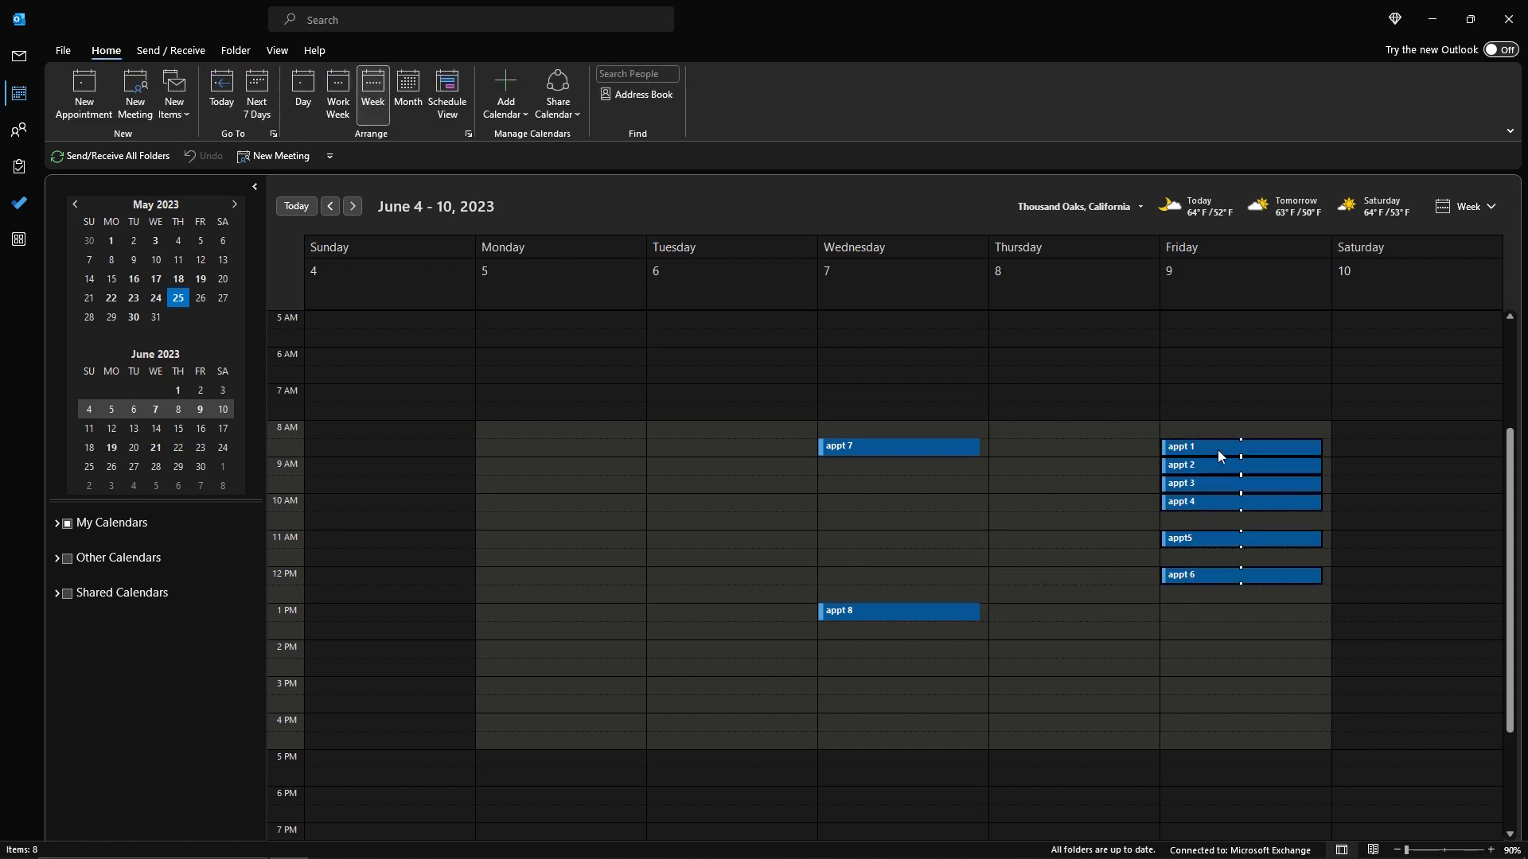
{"action": "left_click_drag", "start_coordinate": [1218, 450], "coordinate": [765, 454]}
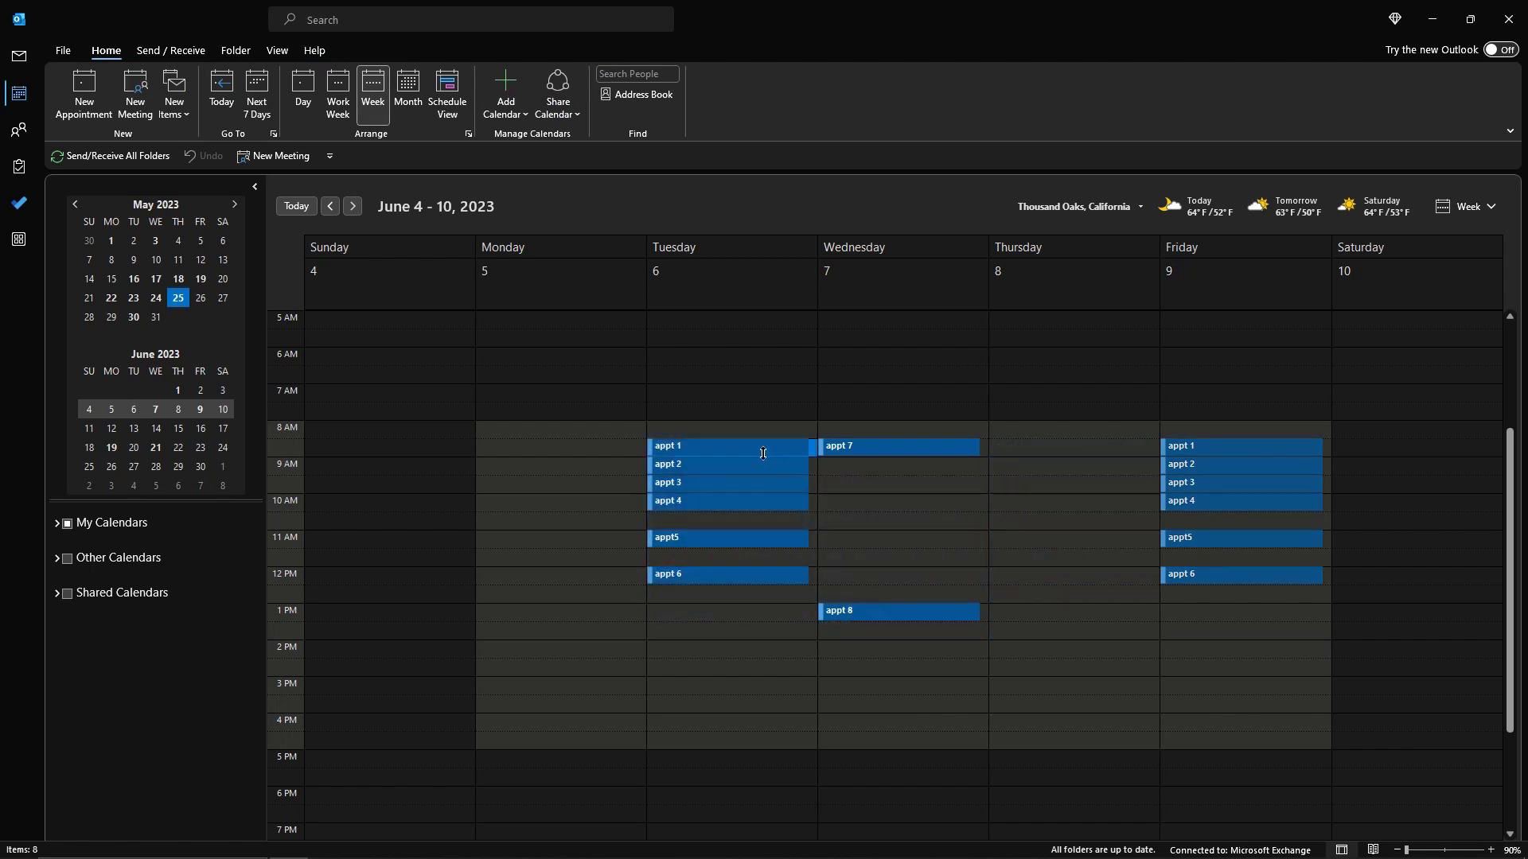
{"action": "left_click", "coordinate": [968, 537]}
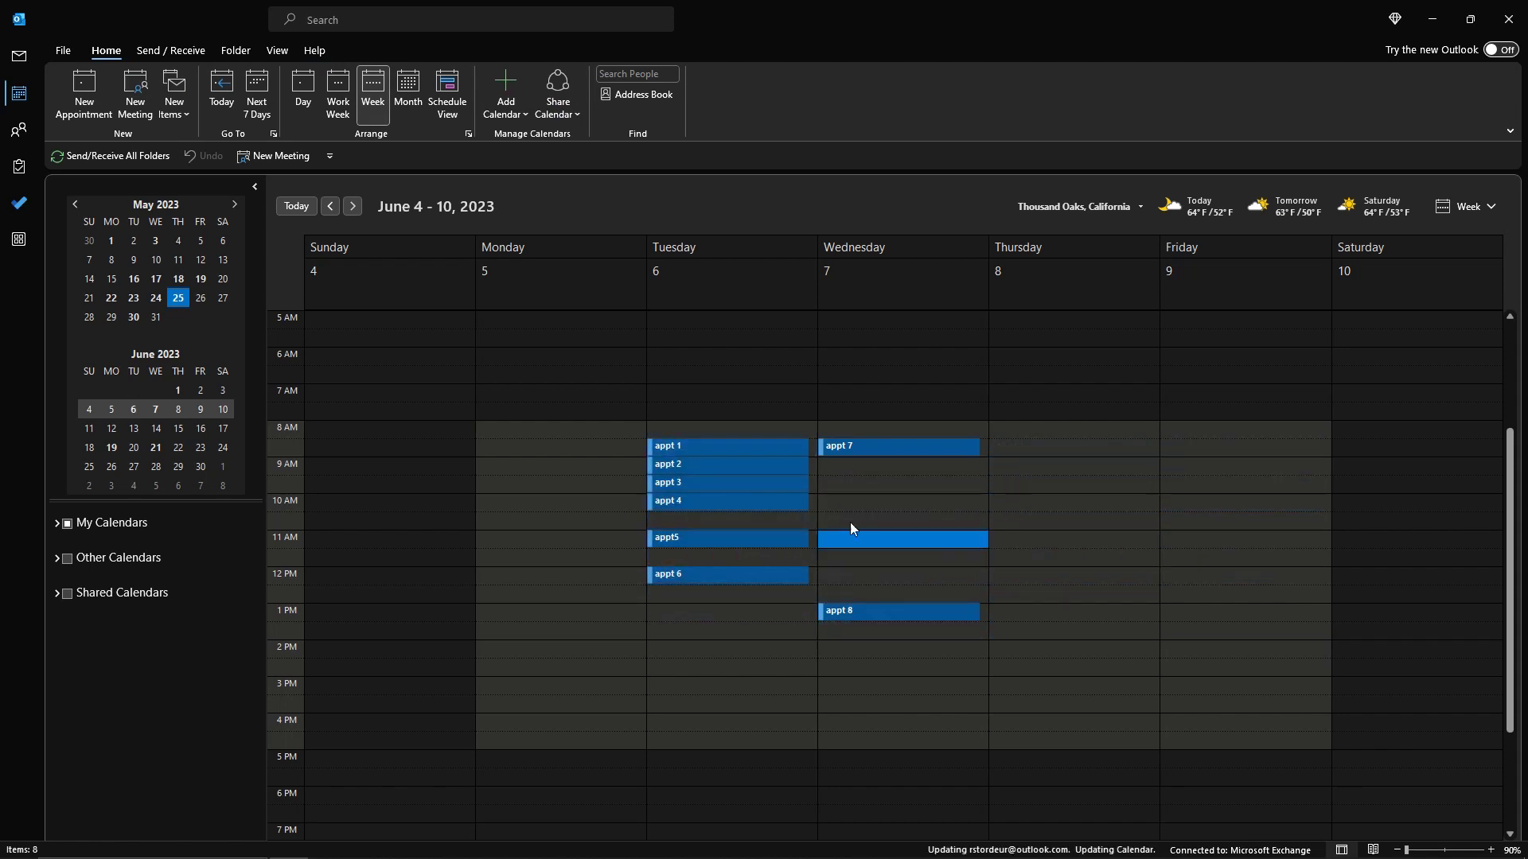
- Move all Tuesday and Wednesday appointments, appt 1 through appt 8, together two days ahead to Thursday and Friday at the same times
{"action": "left_click", "coordinate": [697, 447]}
{"action": "left_click", "coordinate": [700, 468], "text": "ctrl"}
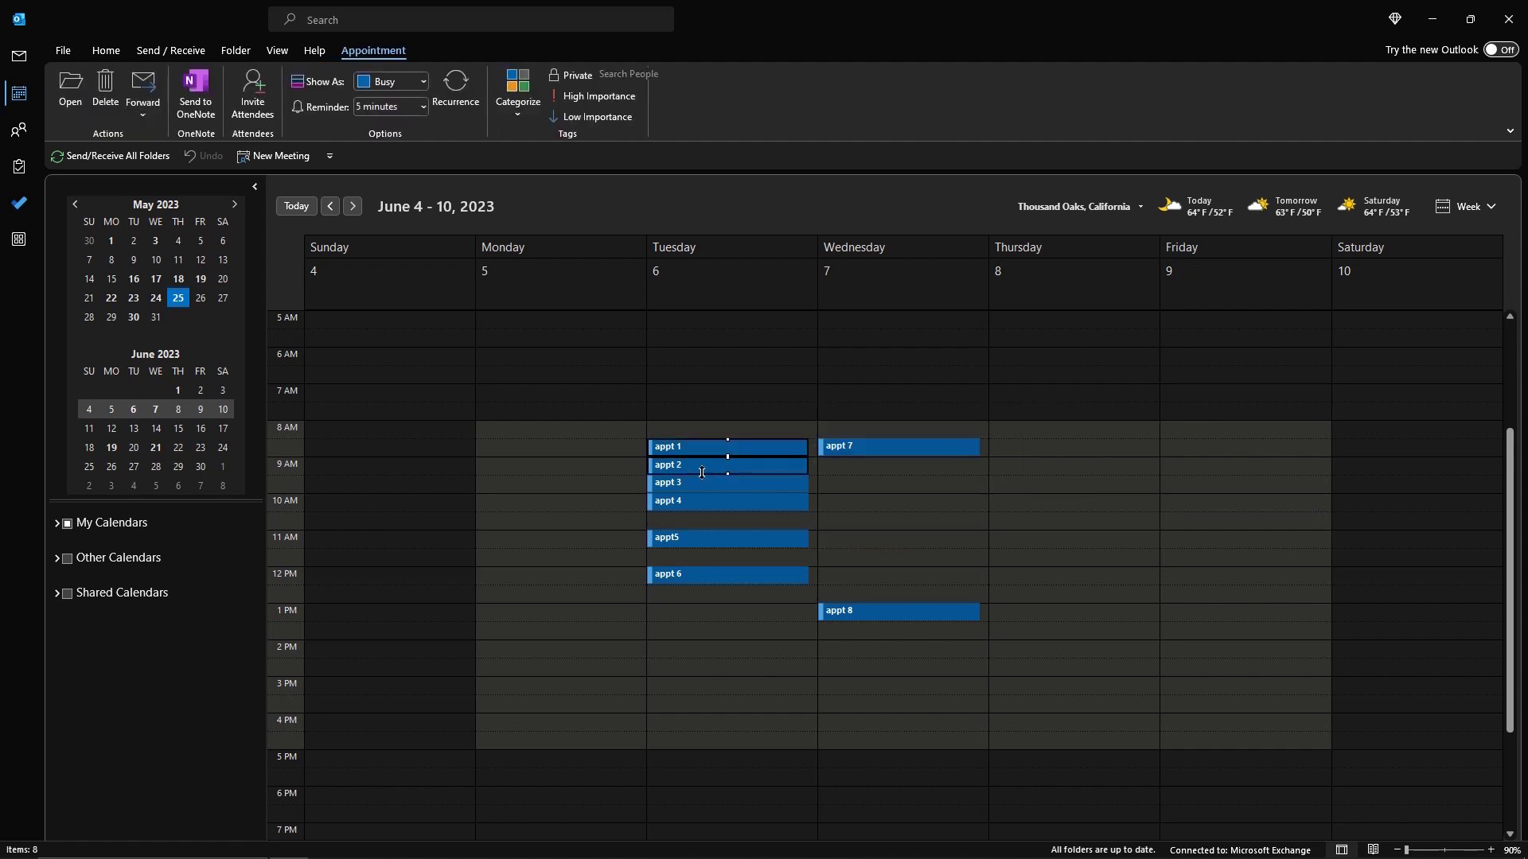
{"action": "left_click", "coordinate": [704, 484], "text": "ctrl"}
{"action": "left_click", "coordinate": [704, 504], "text": "ctrl"}
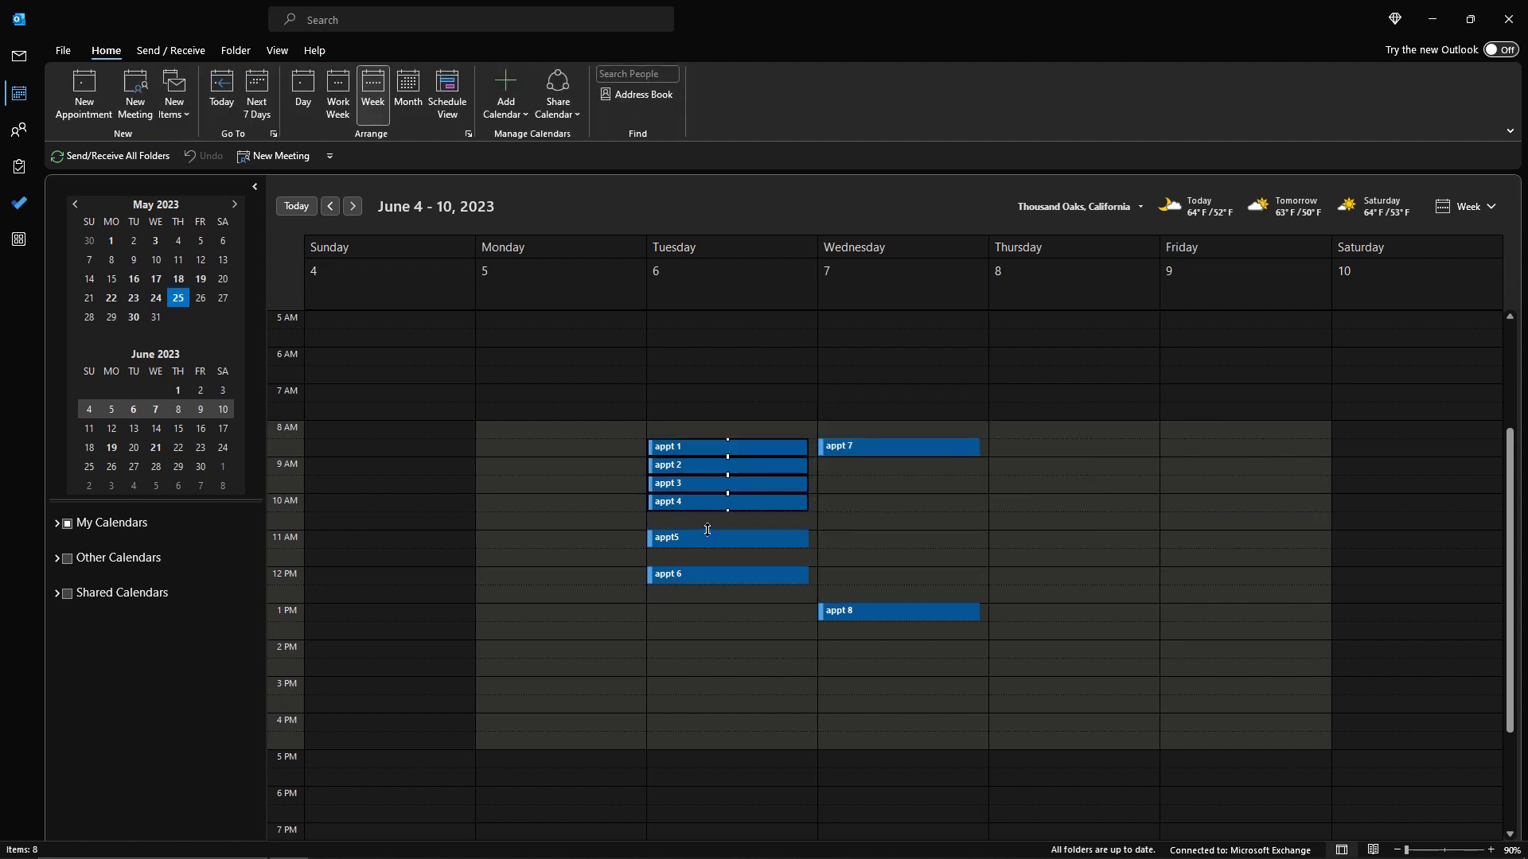
{"action": "left_click", "coordinate": [708, 538], "text": "ctrl"}
{"action": "left_click", "coordinate": [710, 576], "text": "ctrl"}
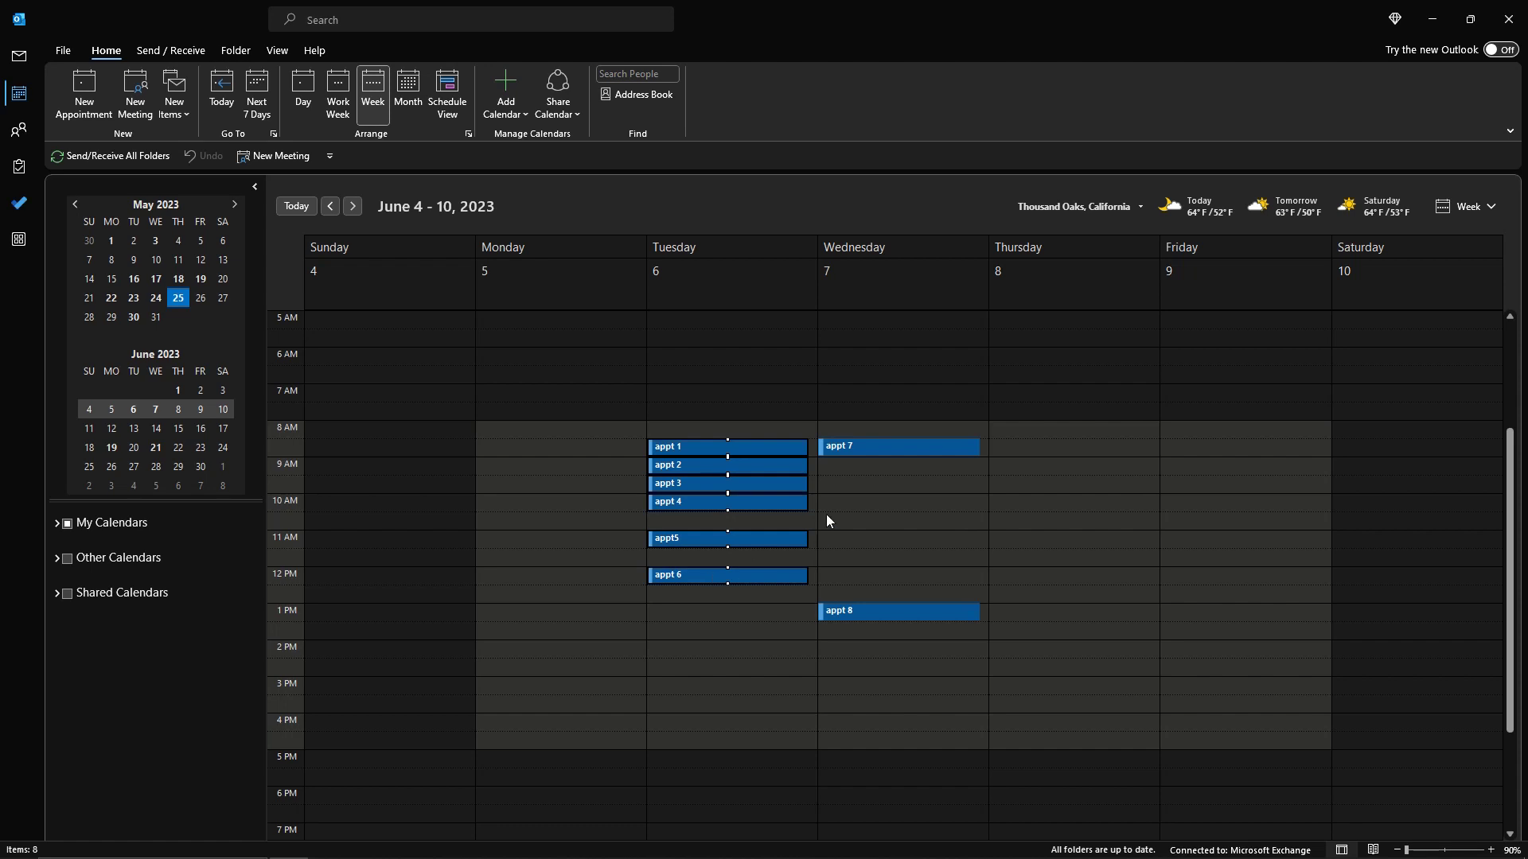
{"action": "left_click", "coordinate": [857, 450], "text": "ctrl"}
{"action": "left_click", "coordinate": [868, 610], "text": "ctrl"}
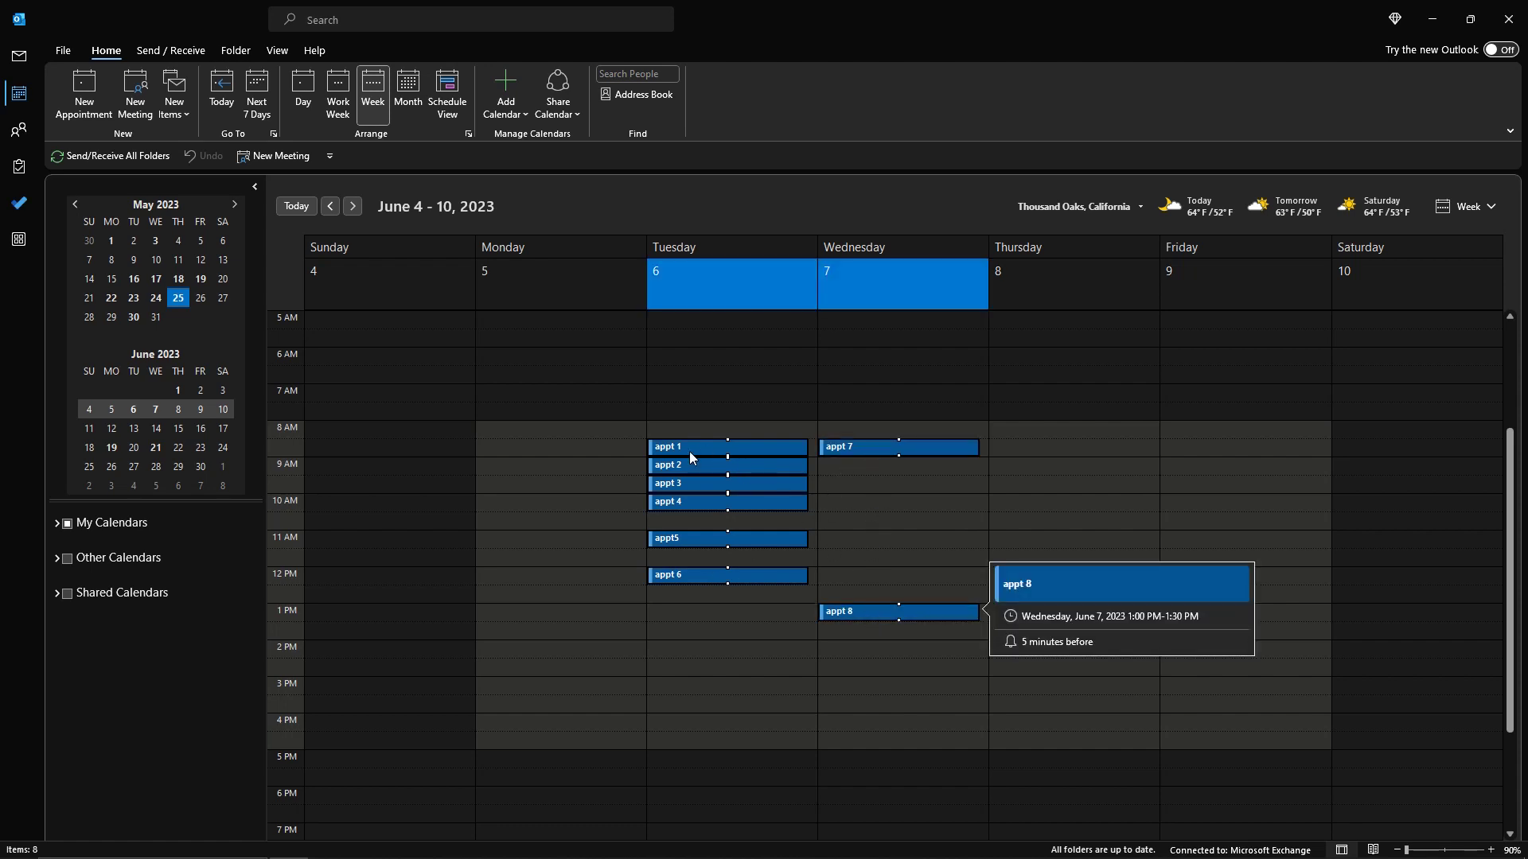
{"action": "left_click_drag", "start_coordinate": [681, 446], "coordinate": [1047, 455]}
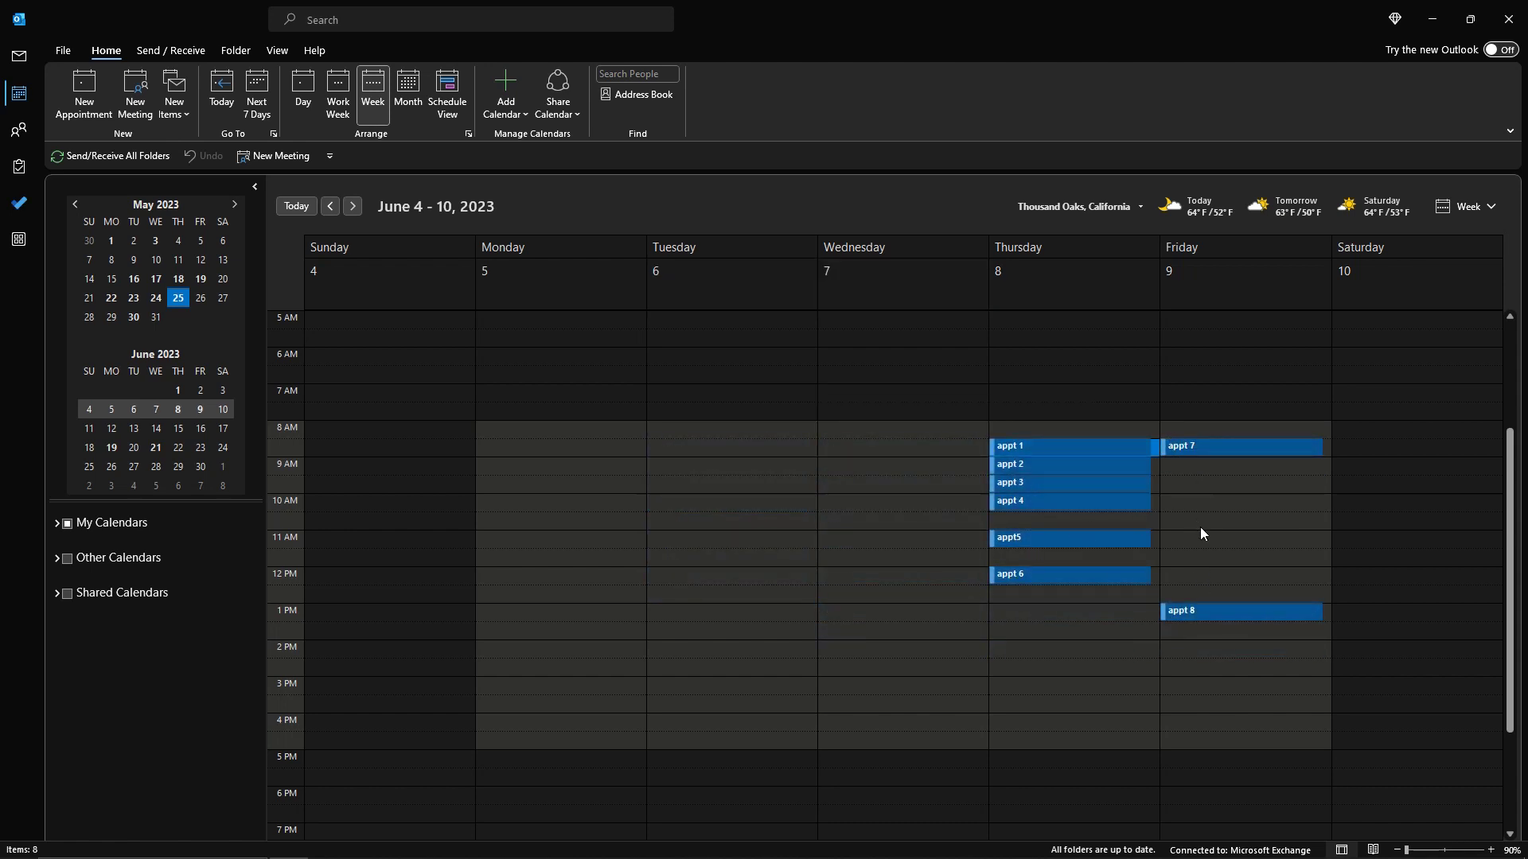
{"action": "left_click", "coordinate": [769, 443]}
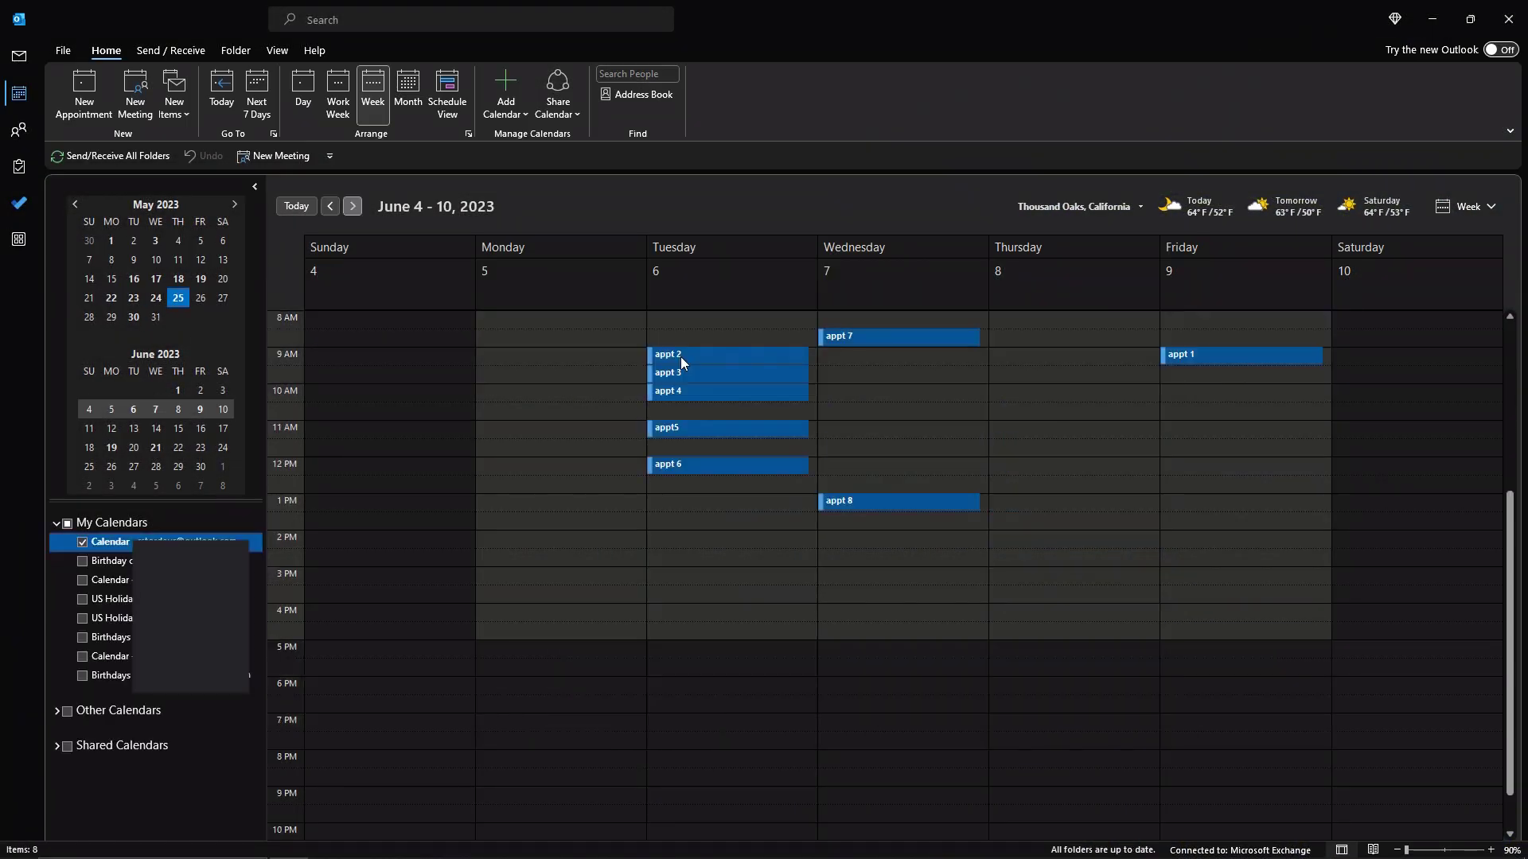
- Assign the OGGYT category to Tuesday's appointments, appt 2 through appt 6, all at once
{"action": "left_click", "coordinate": [680, 356]}
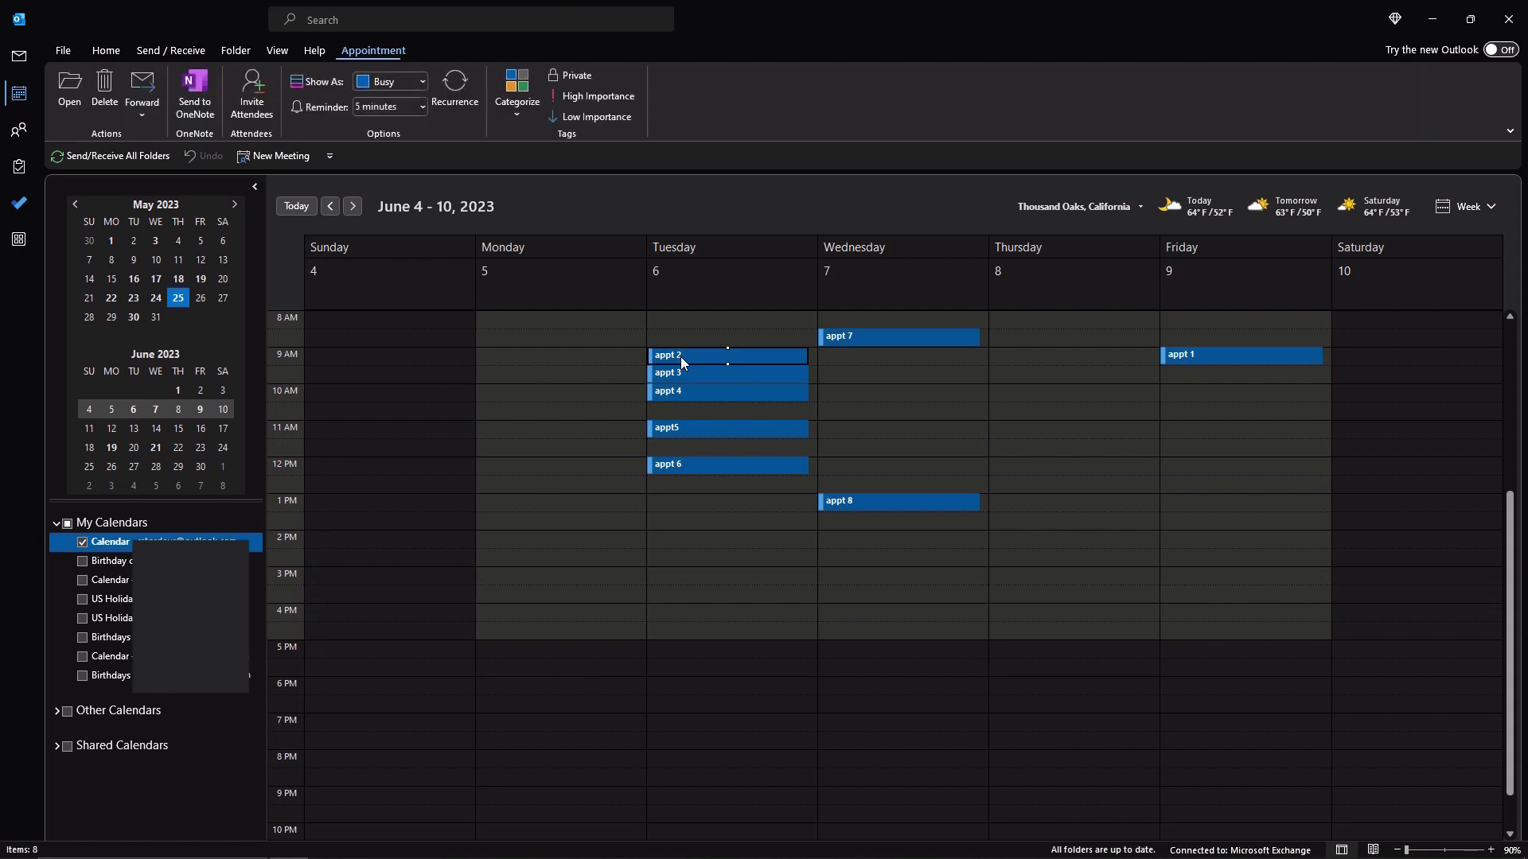
{"action": "mouse_move", "coordinate": [681, 356]}
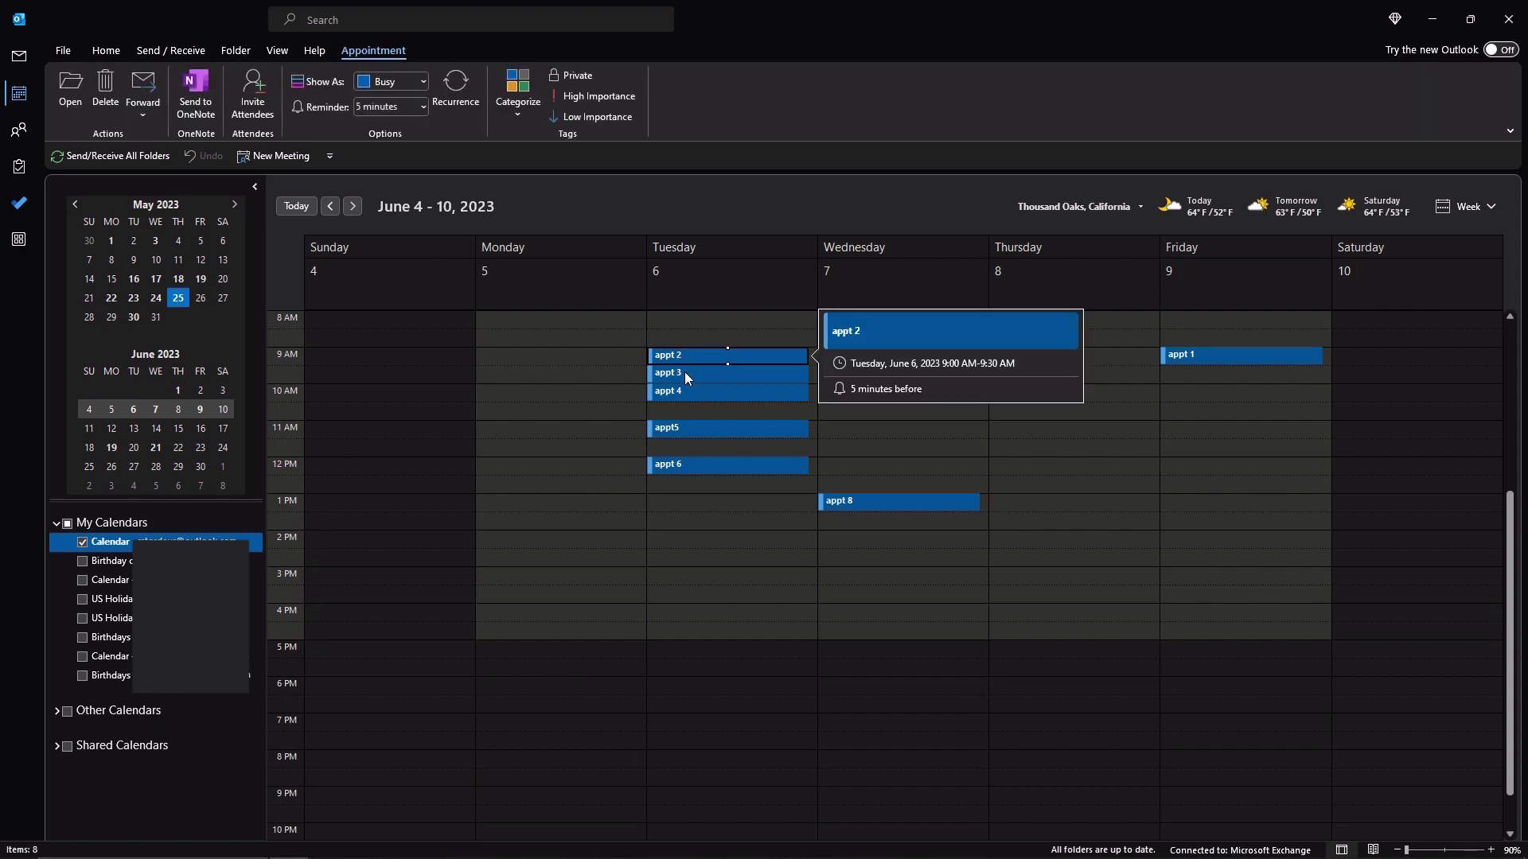
{"action": "left_click", "coordinate": [689, 378], "text": "ctrl"}
{"action": "left_click", "coordinate": [691, 393], "text": "ctrl"}
{"action": "left_click", "coordinate": [700, 428], "text": "ctrl"}
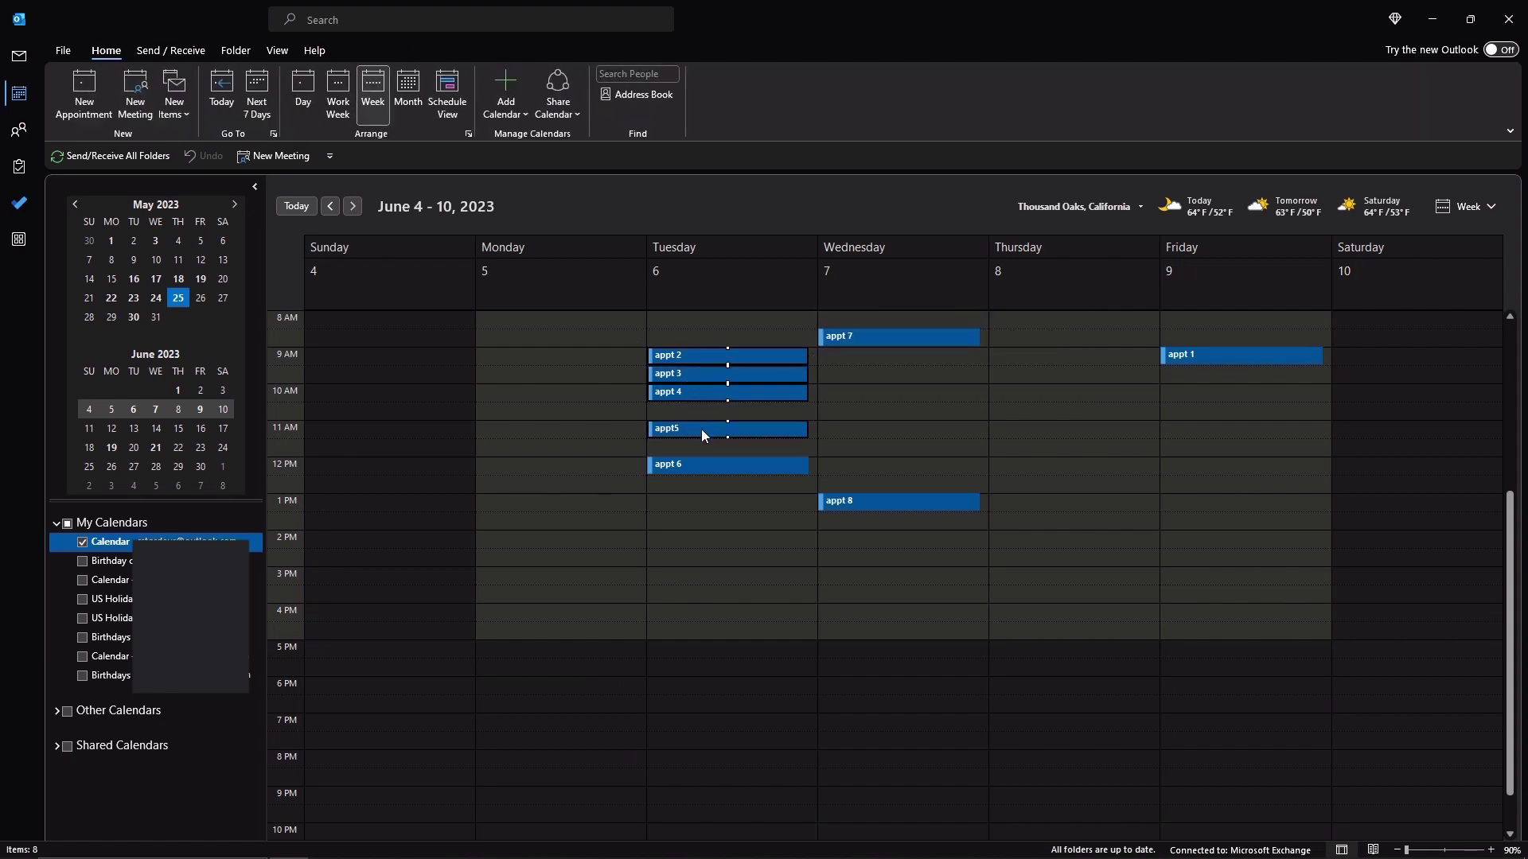
{"action": "left_click", "coordinate": [709, 468], "text": "ctrl"}
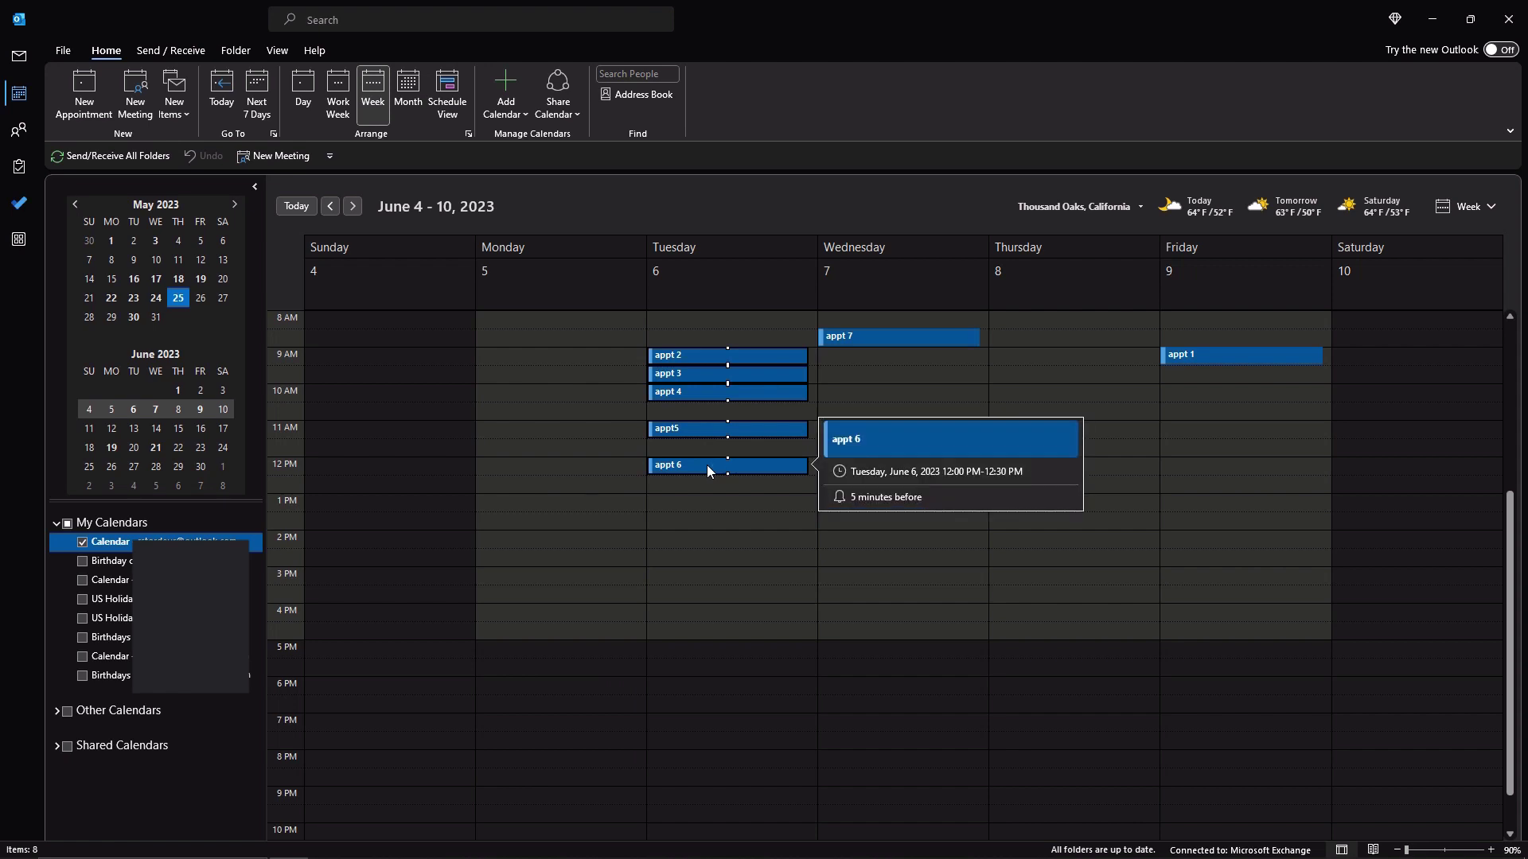
{"action": "right_click", "coordinate": [707, 465]}
{"action": "mouse_move", "coordinate": [752, 567]}
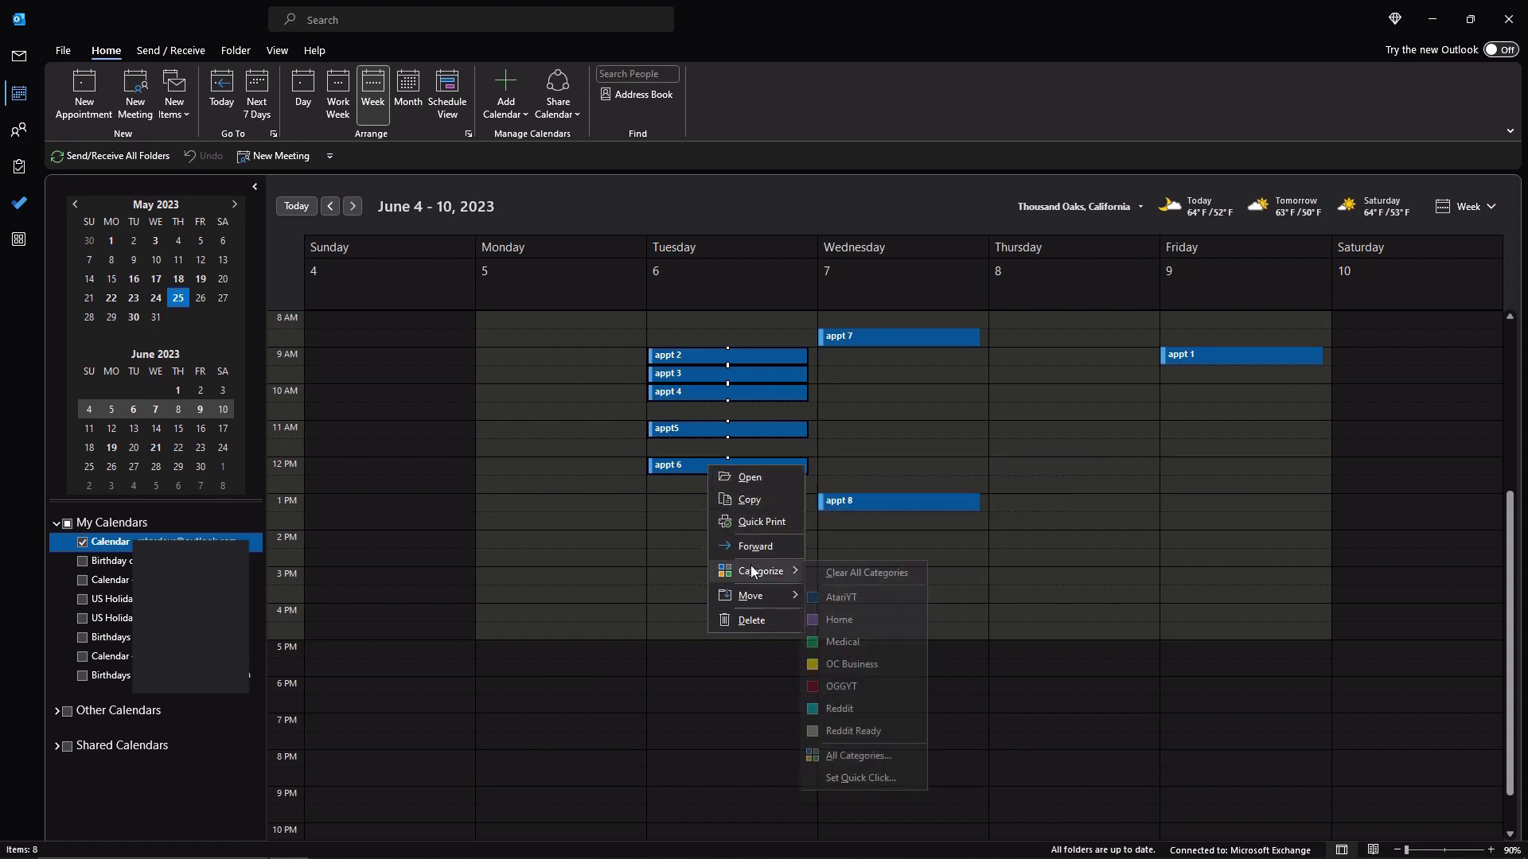
{"action": "left_click", "coordinate": [843, 687]}
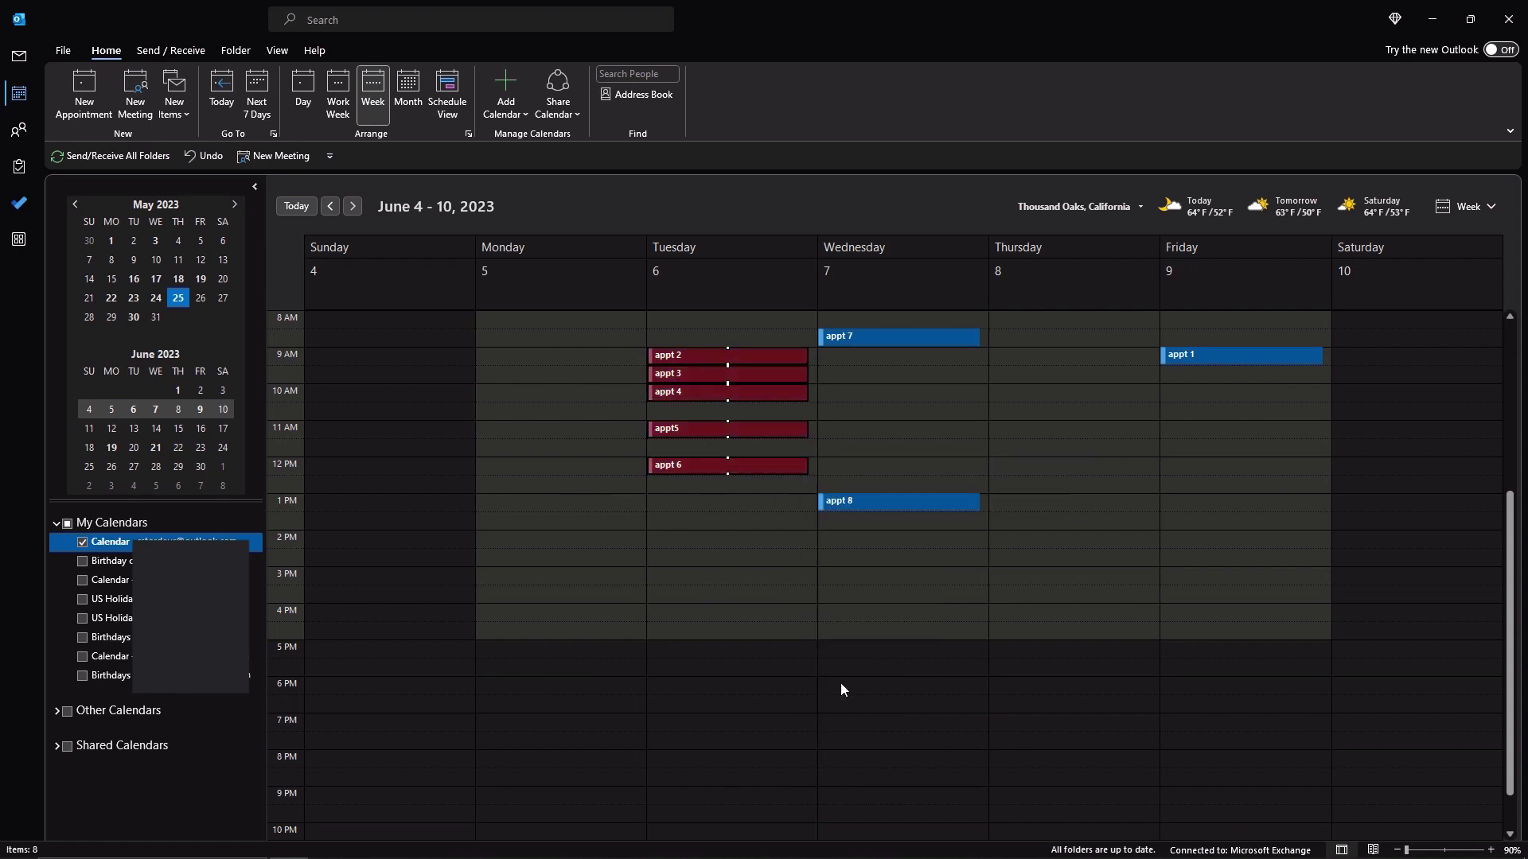
- Add appt 8, appt 7 and Friday's appt 1 to the selection and delete all eight appointments together
{"action": "left_click", "coordinate": [876, 504], "text": "ctrl"}
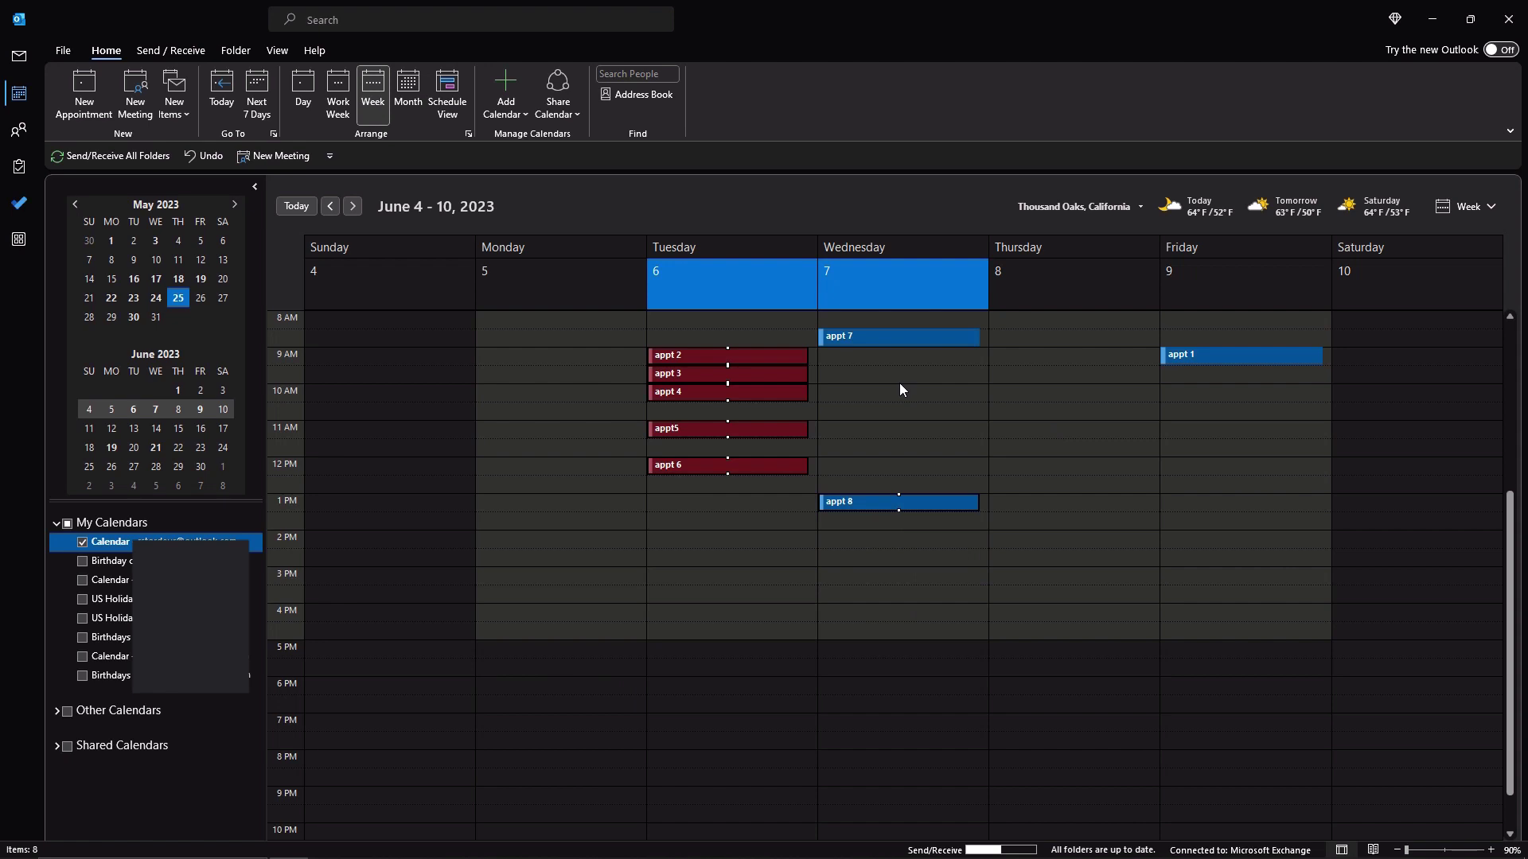
{"action": "left_click", "coordinate": [861, 339], "text": "ctrl"}
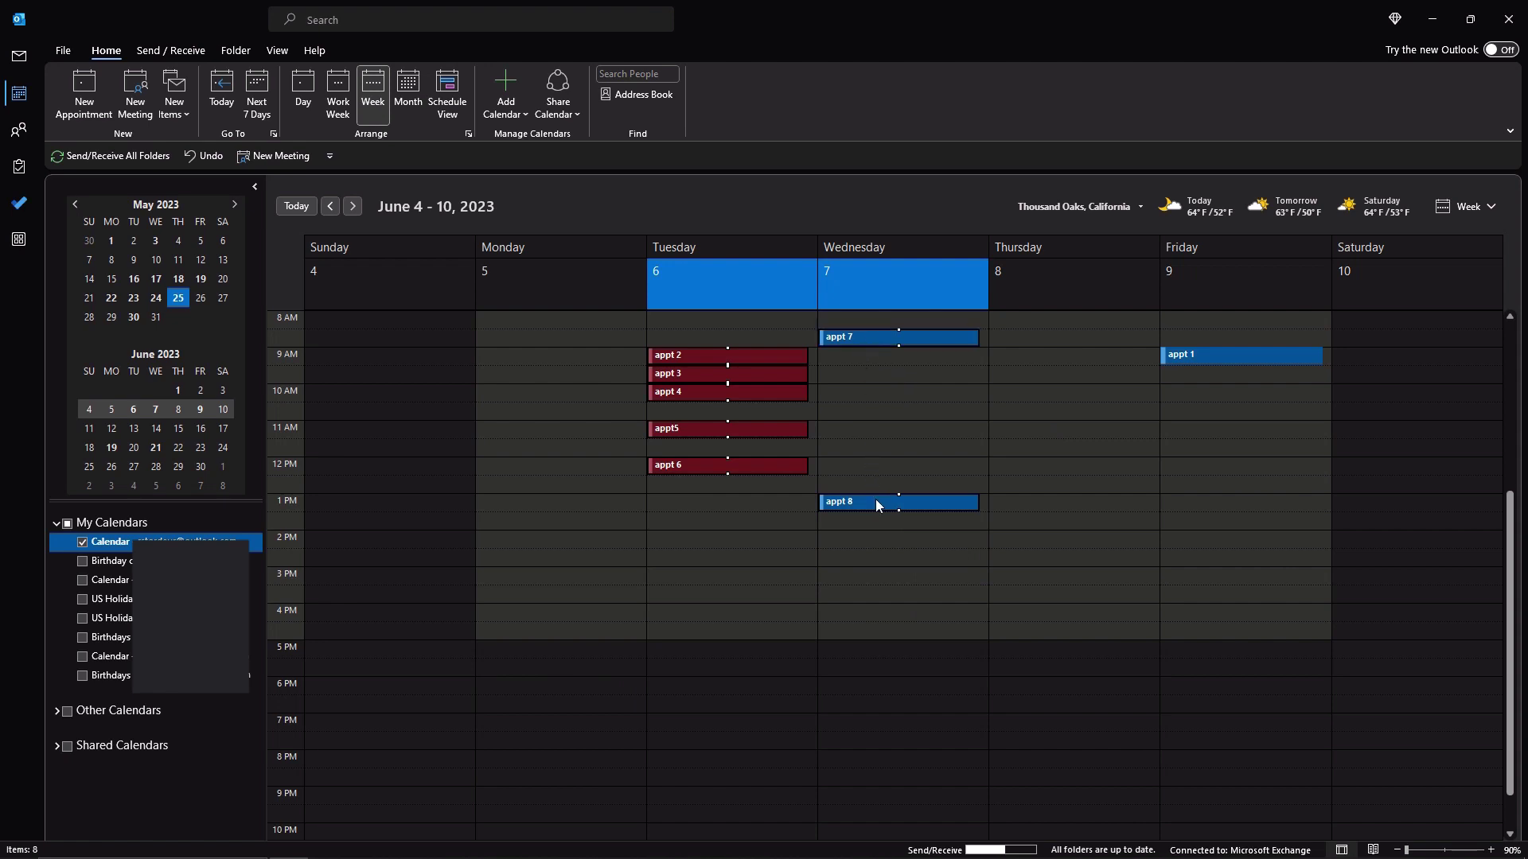
{"action": "left_click", "coordinate": [1201, 356], "text": "ctrl"}
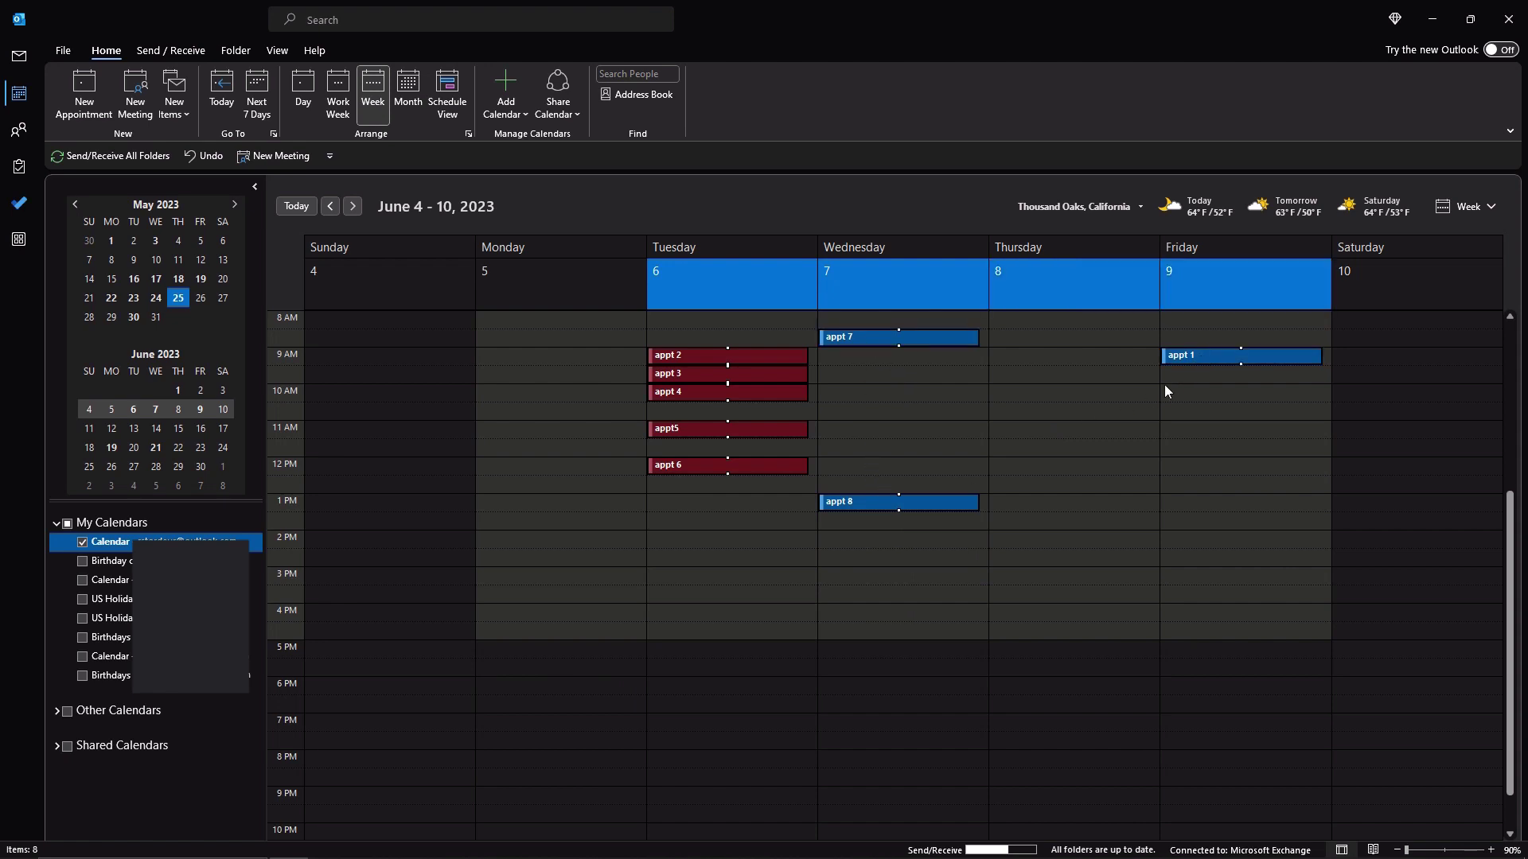
{"action": "right_click", "coordinate": [861, 337]}
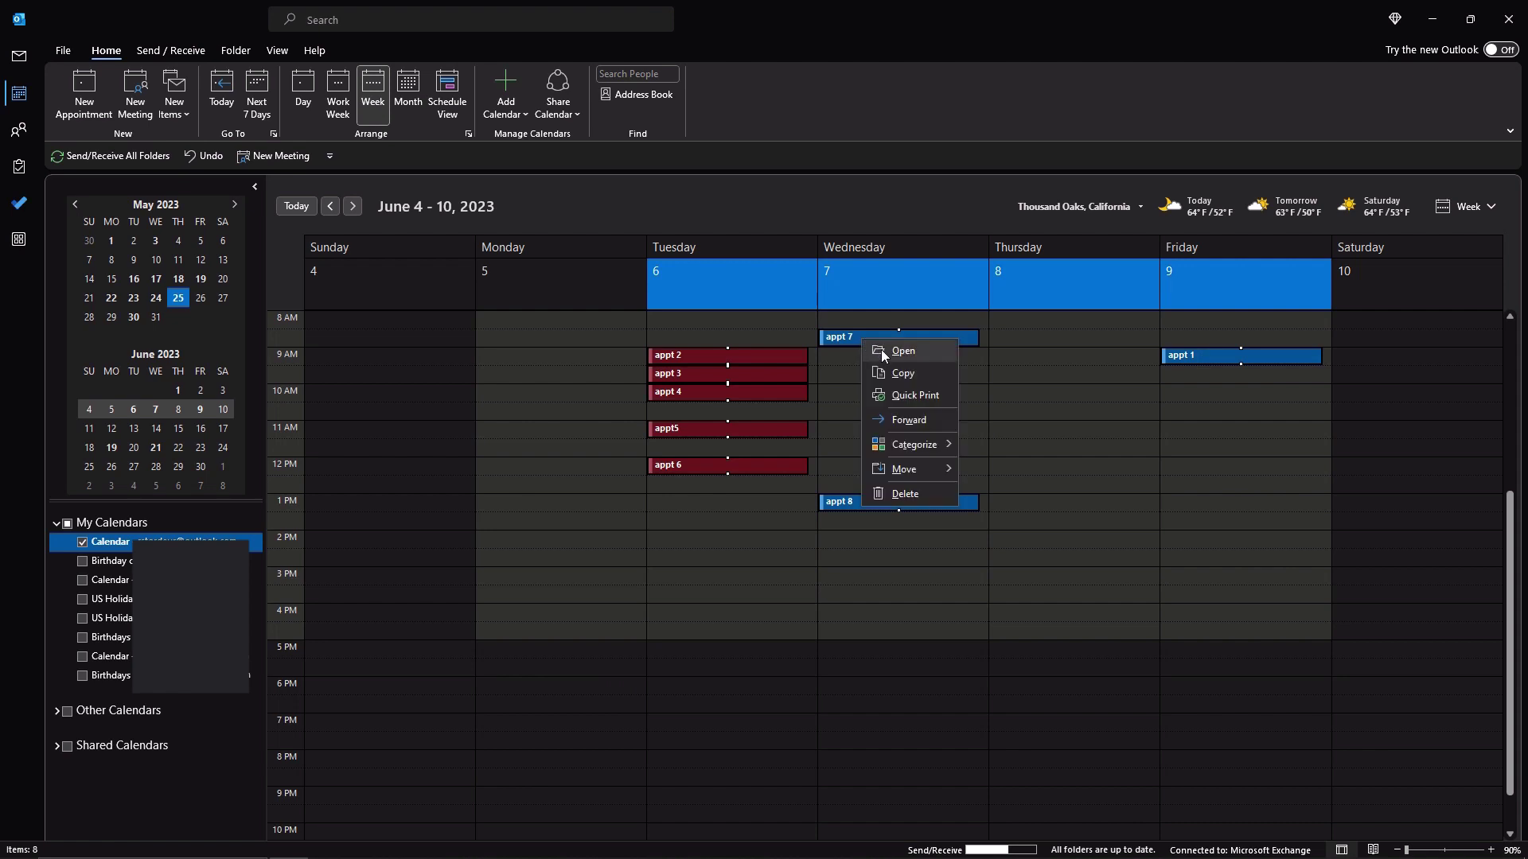
{"action": "left_click", "coordinate": [905, 494]}
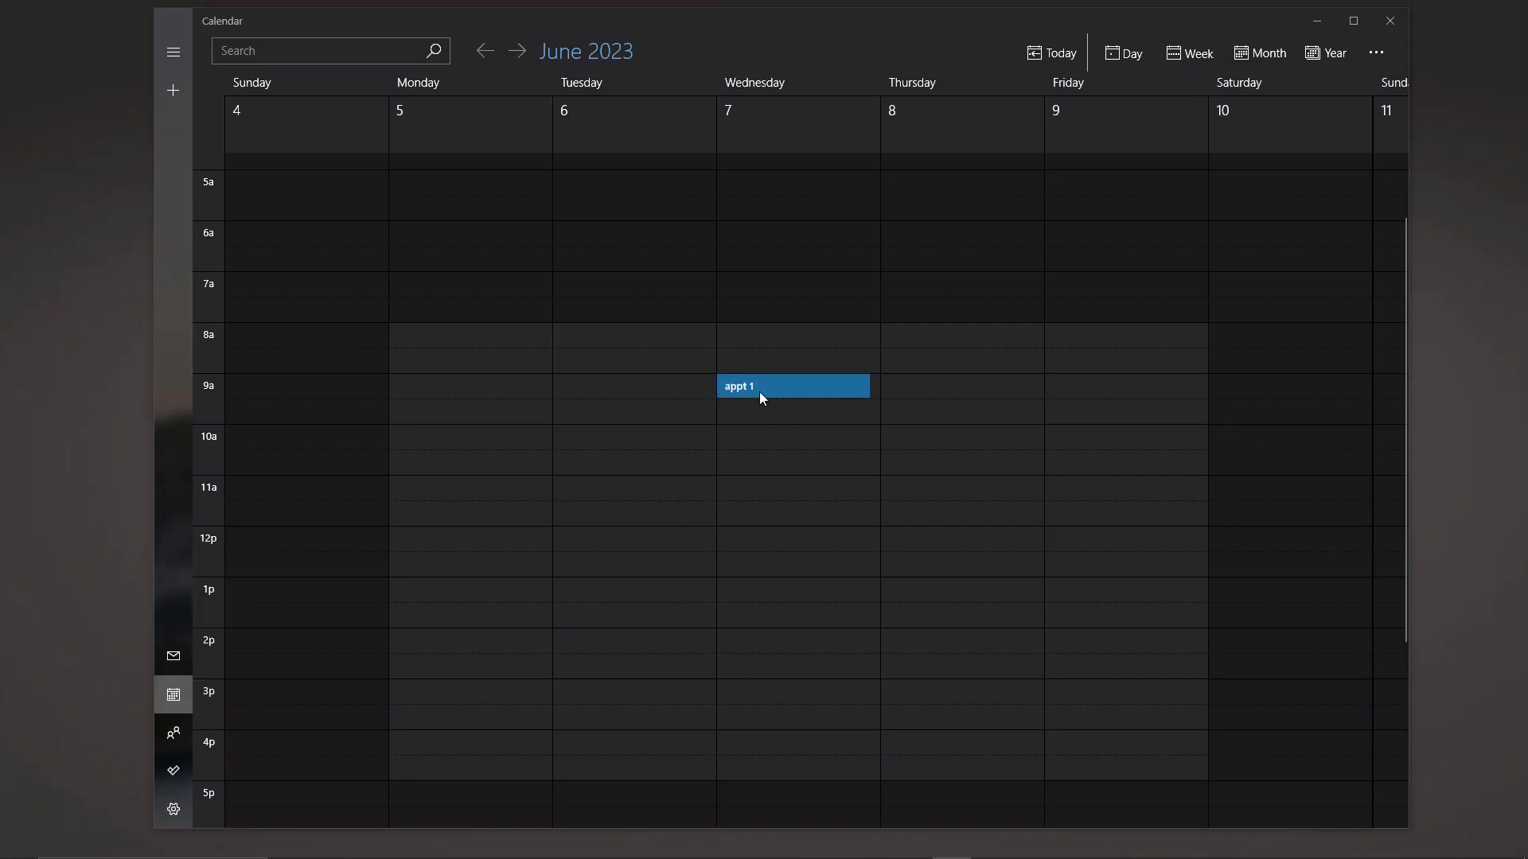
- Switch to Windows Calendar and try to move appt 1 on Wednesday, June 7, to a day outside the displayed week
{"action": "left_click", "coordinate": [762, 386]}
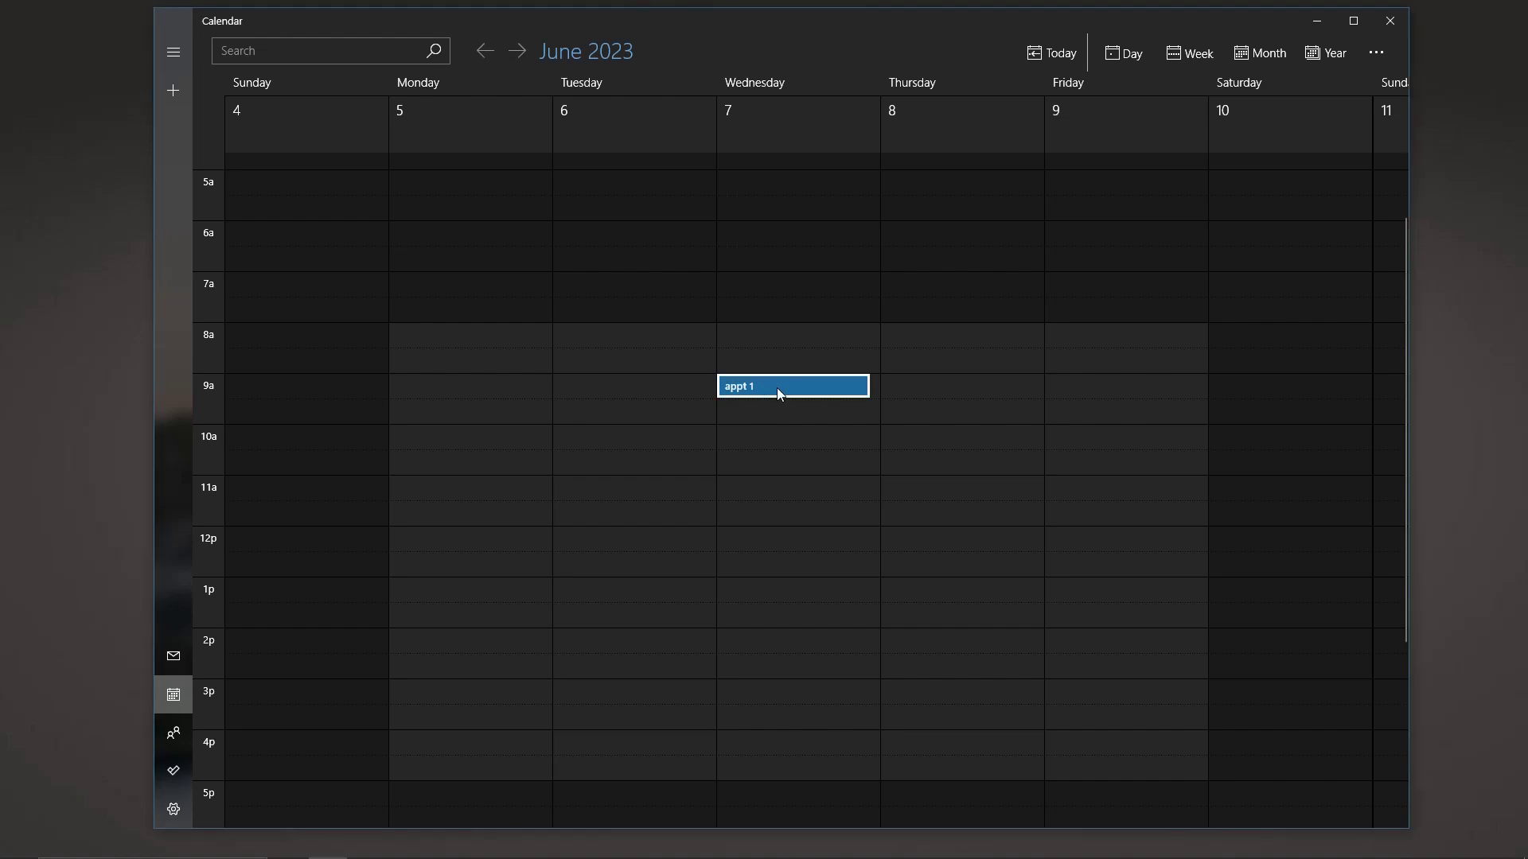
{"action": "left_click_drag", "start_coordinate": [869, 398], "coordinate": [436, 389]}
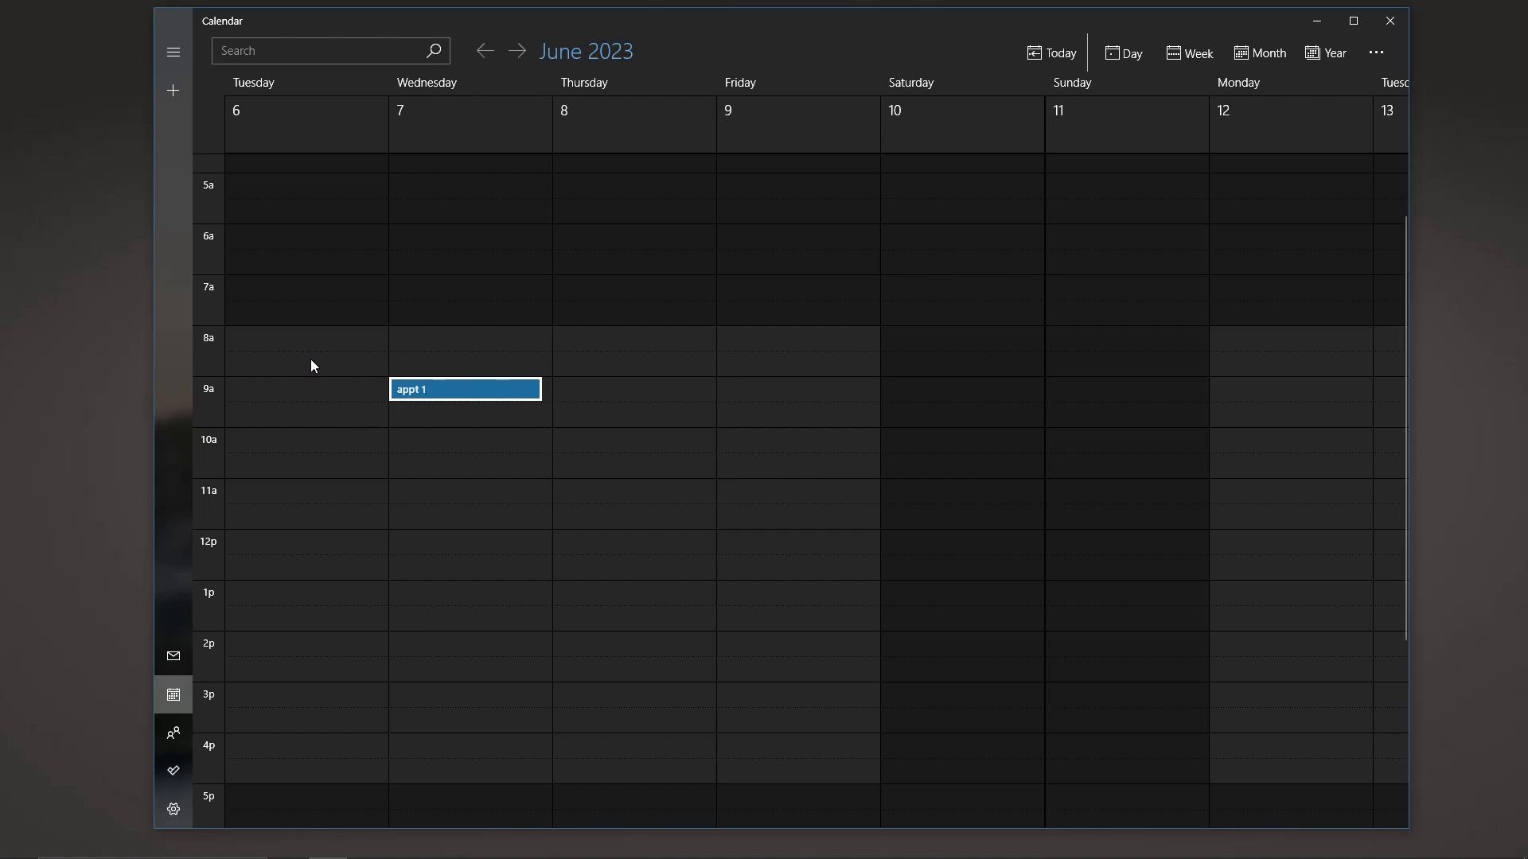
{"action": "left_click", "coordinate": [436, 396]}
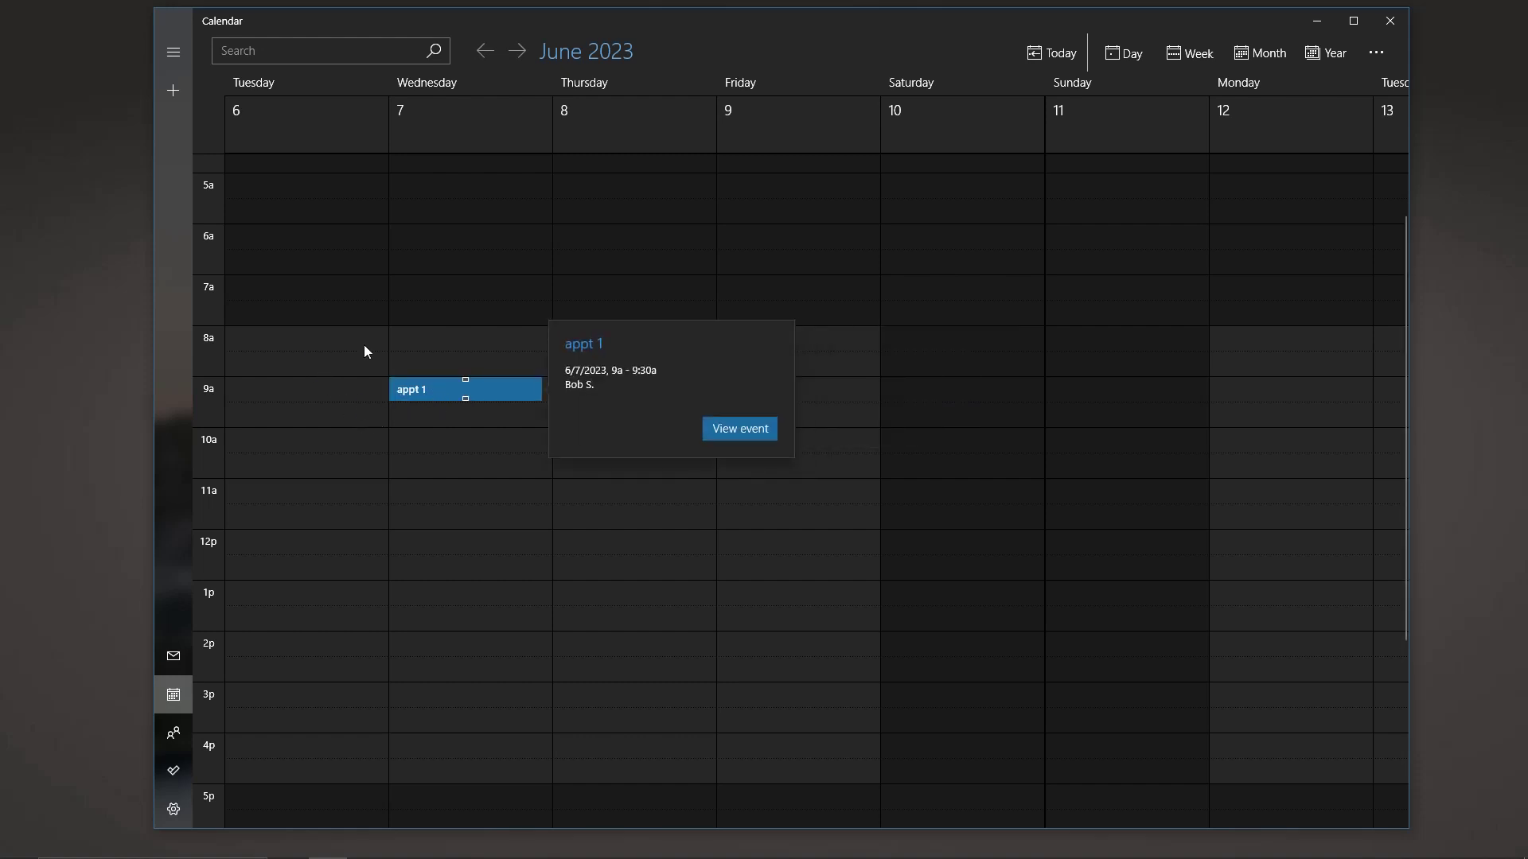
{"action": "key", "text": "Escape"}
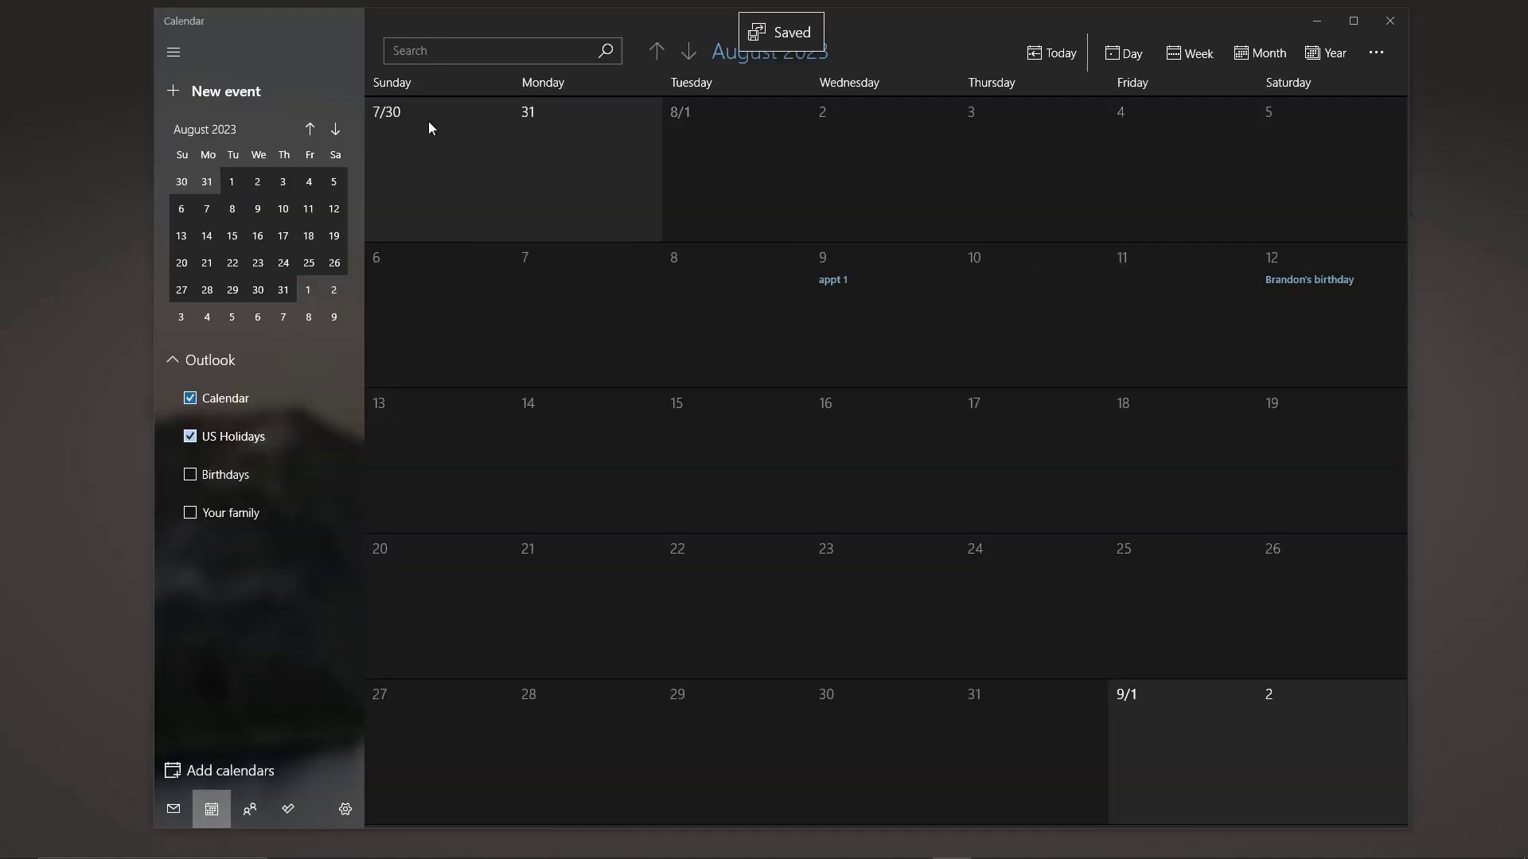
- Try to move appt 1 on Wednesday, August 9, 2023, to another date in the month view
{"action": "left_click", "coordinate": [160, 57]}
{"action": "left_click", "coordinate": [163, 56]}
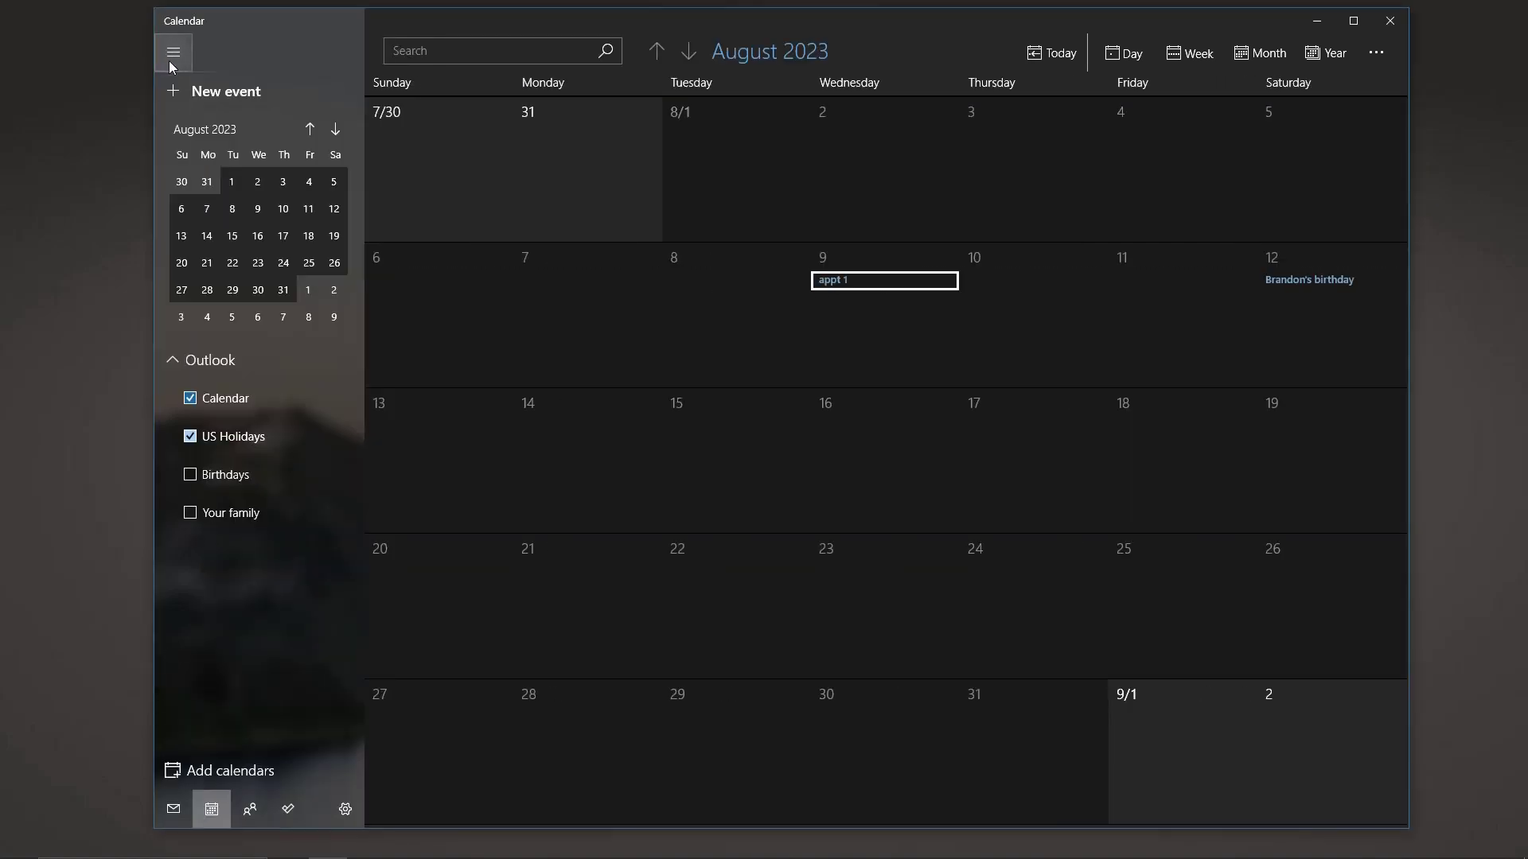
{"action": "left_click", "coordinate": [845, 283]}
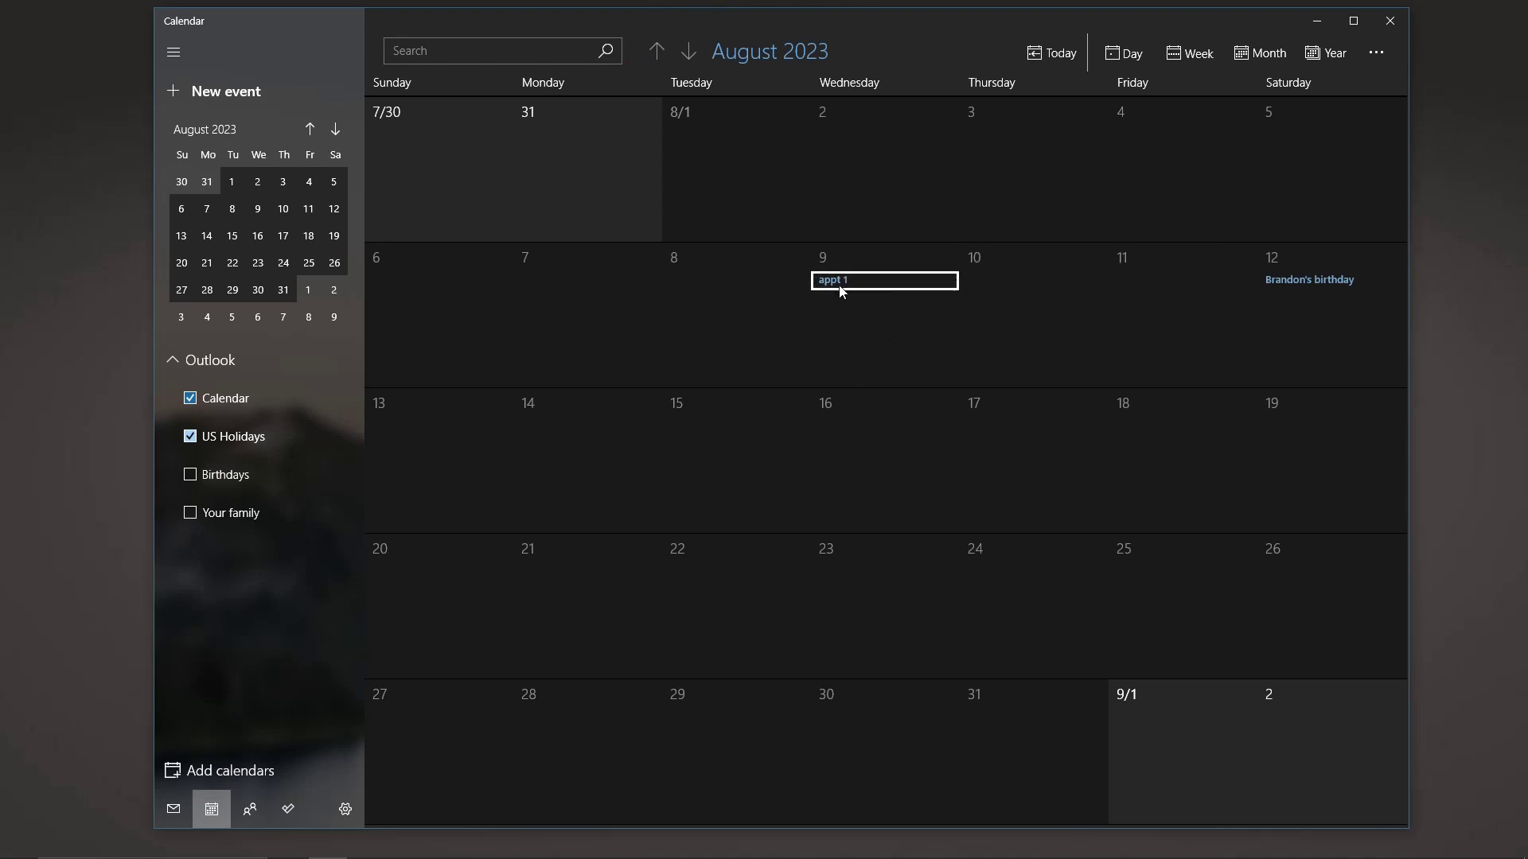
{"action": "left_click_drag", "start_coordinate": [955, 342], "coordinate": [820, 366]}
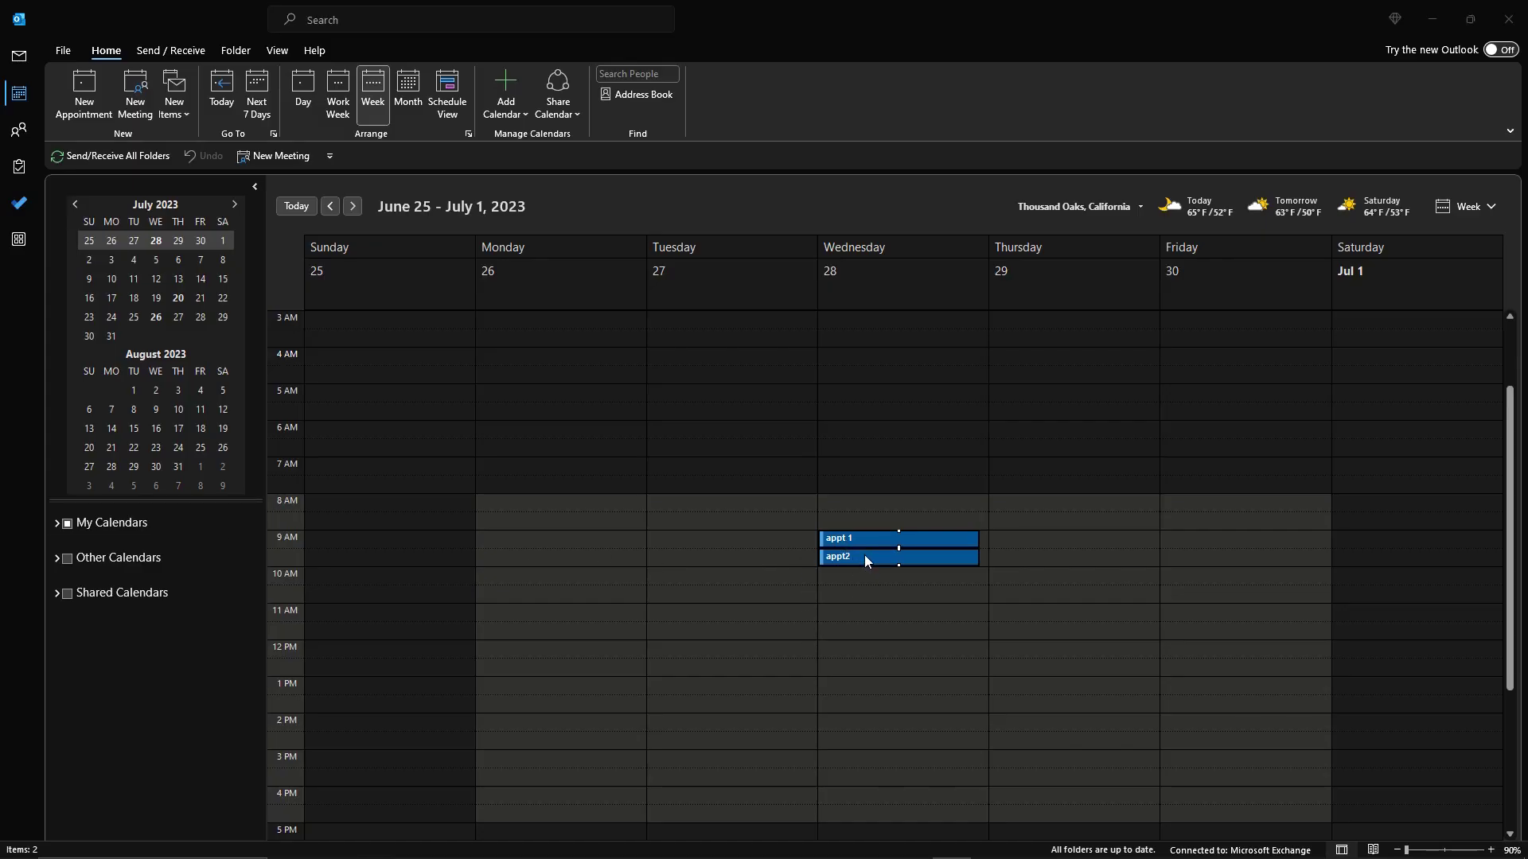
- Switch to desktop Outlook and move appt 1 and appt2 together from Wednesday, June 28, to a date in a different month
{"action": "left_click_drag", "start_coordinate": [864, 556], "coordinate": [179, 485]}
{"action": "left_click", "coordinate": [1410, 670]}
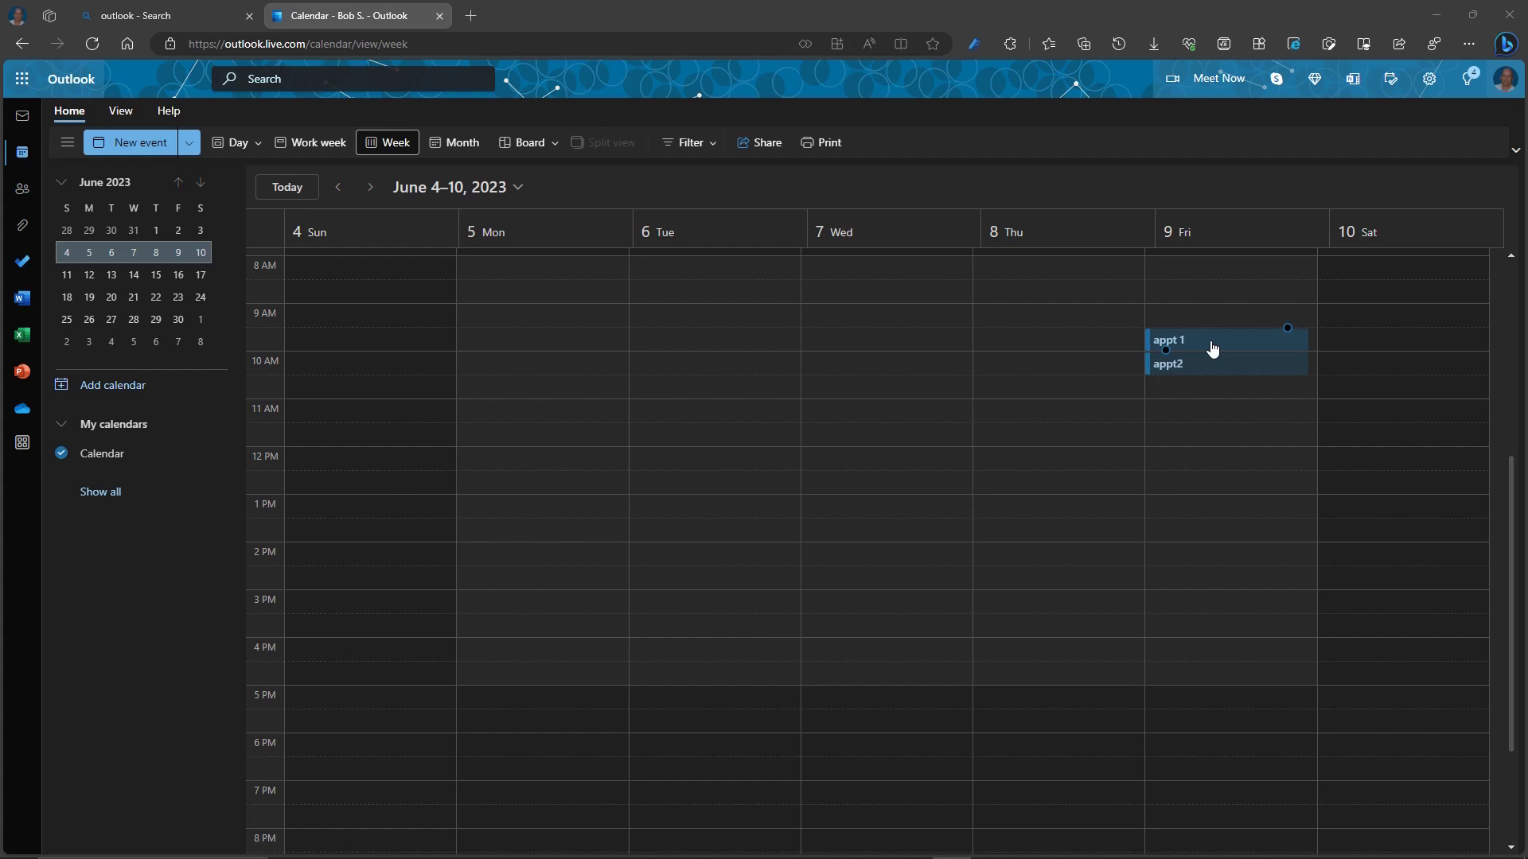
- Switch to Outlook on the web and try to move appt 1 on Friday, June 9
{"action": "left_click_drag", "start_coordinate": [1286, 347], "coordinate": [1191, 341]}
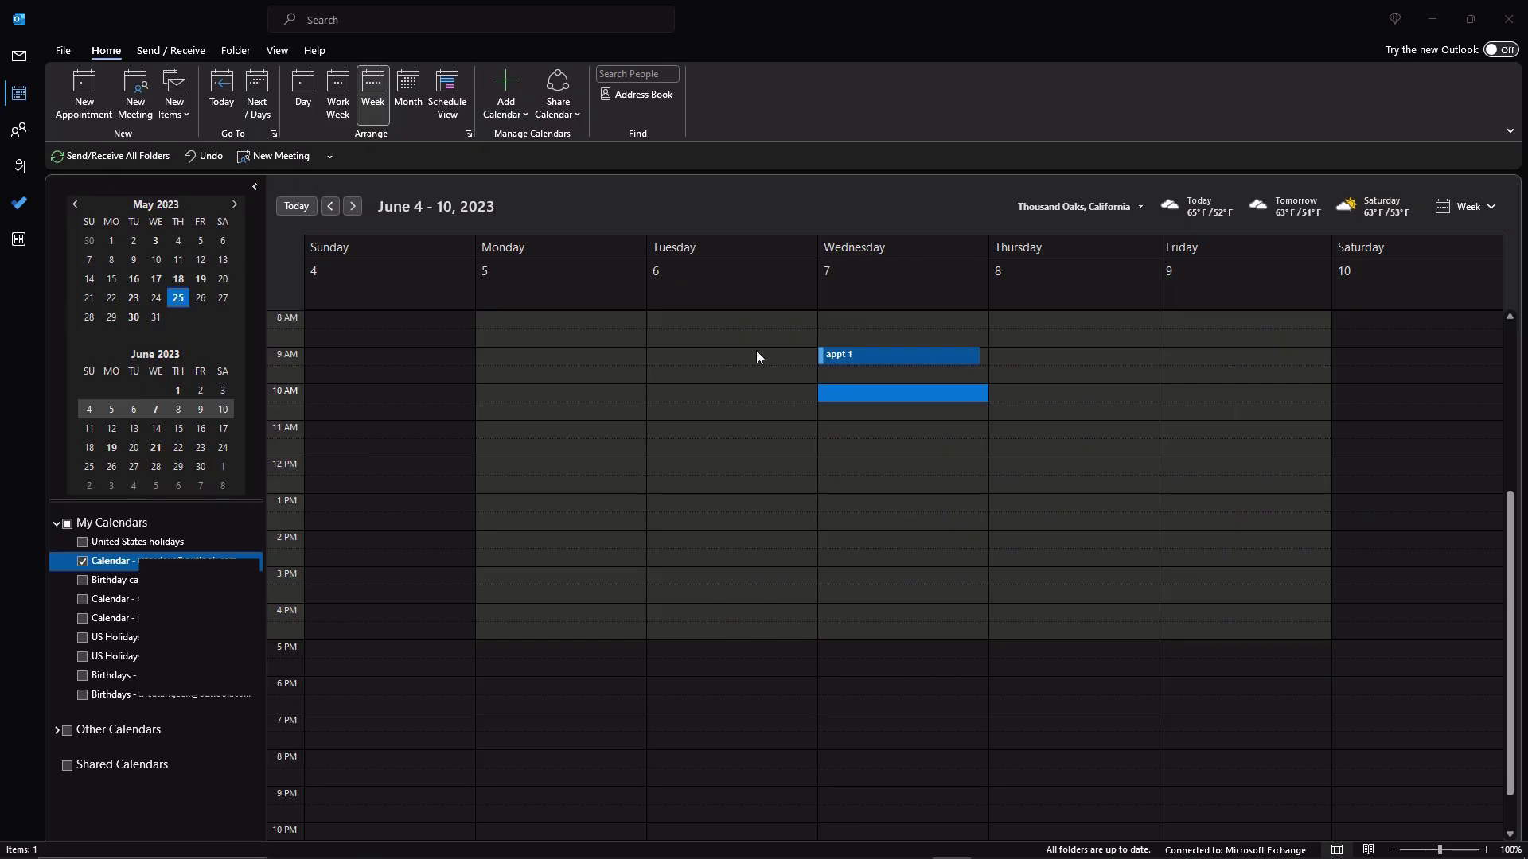
- Switch to desktop Outlook, move appt 1 from Wednesday, June 7, at 9 AM into another account's calendar, and show both calendars side by side
{"action": "left_click_drag", "start_coordinate": [928, 356], "coordinate": [111, 599]}
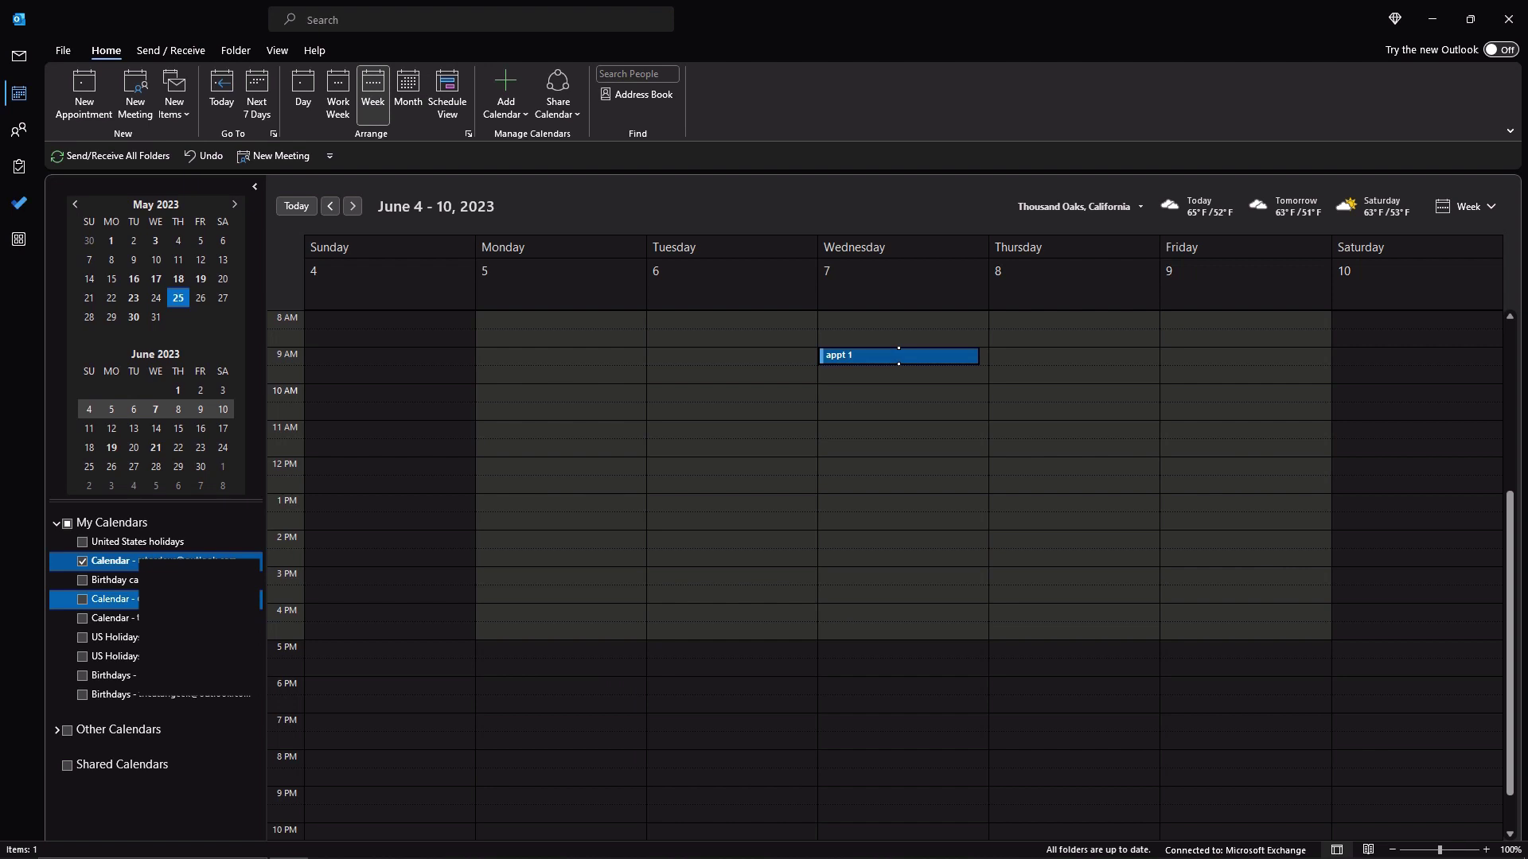
{"action": "left_click_drag", "start_coordinate": [112, 599], "coordinate": [111, 599]}
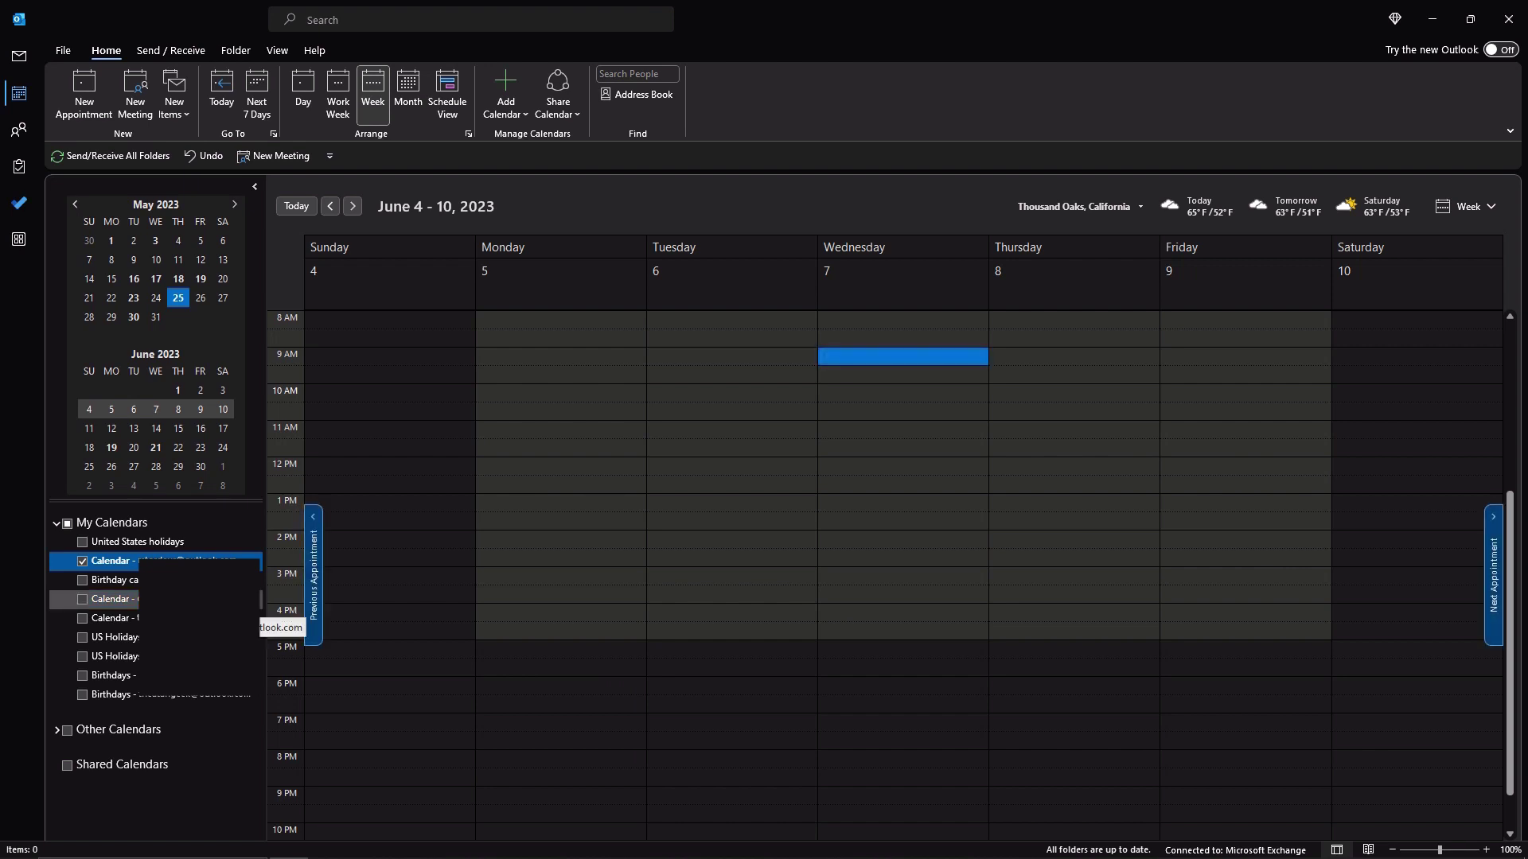
{"action": "left_click", "coordinate": [82, 599]}
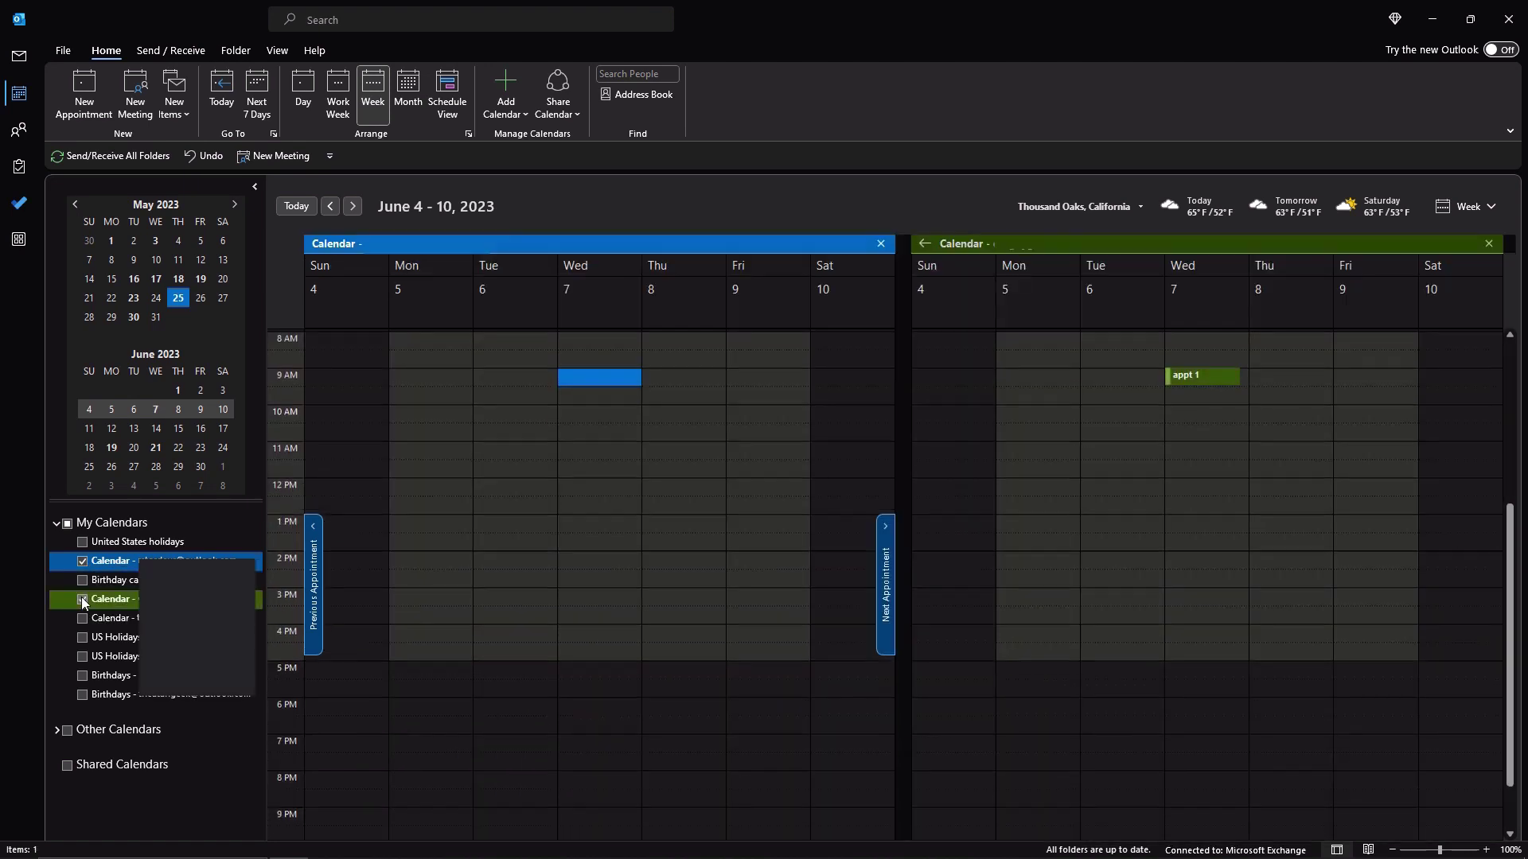